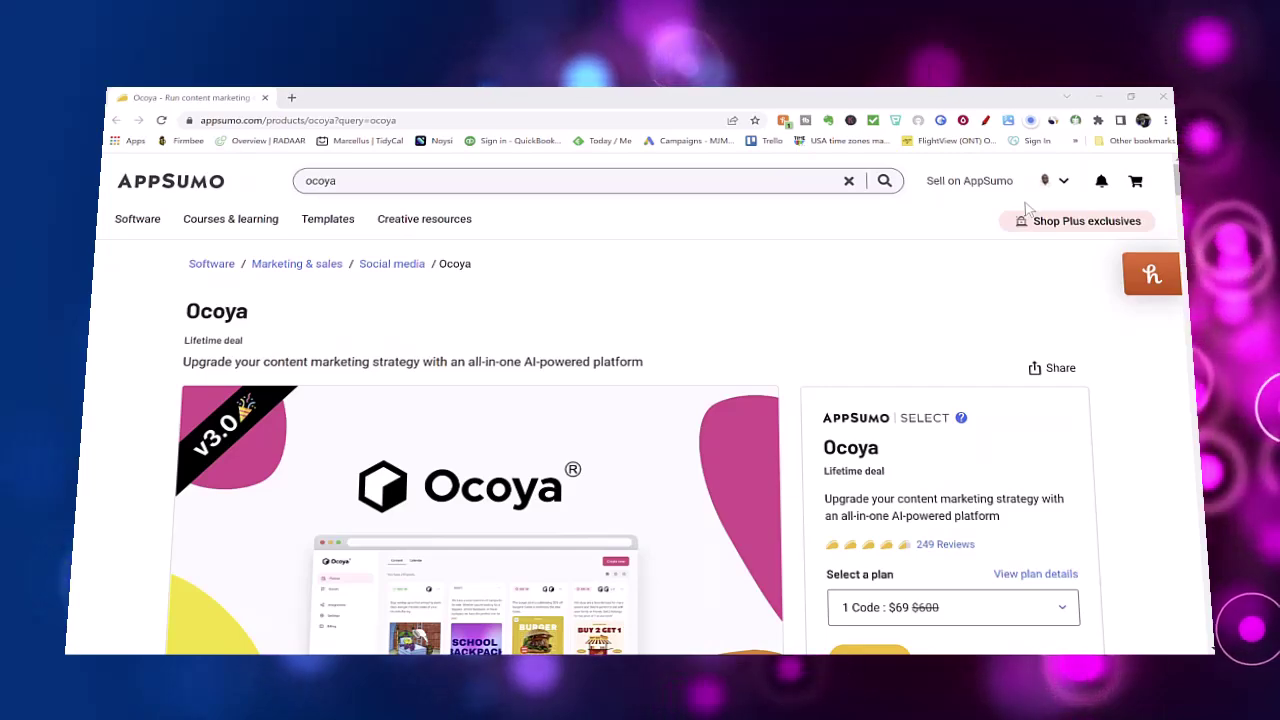
Scroll the AppSumo Ocoya deal page past TL;DR and integrations to the Overview video
{"action": "scroll", "coordinate": [1025, 208], "scroll_direction": "down", "scroll_amount": 1}
{"action": "scroll", "coordinate": [1050, 218], "scroll_direction": "down", "scroll_amount": 1}
{"action": "scroll", "coordinate": [1080, 230], "scroll_direction": "down", "scroll_amount": 1}
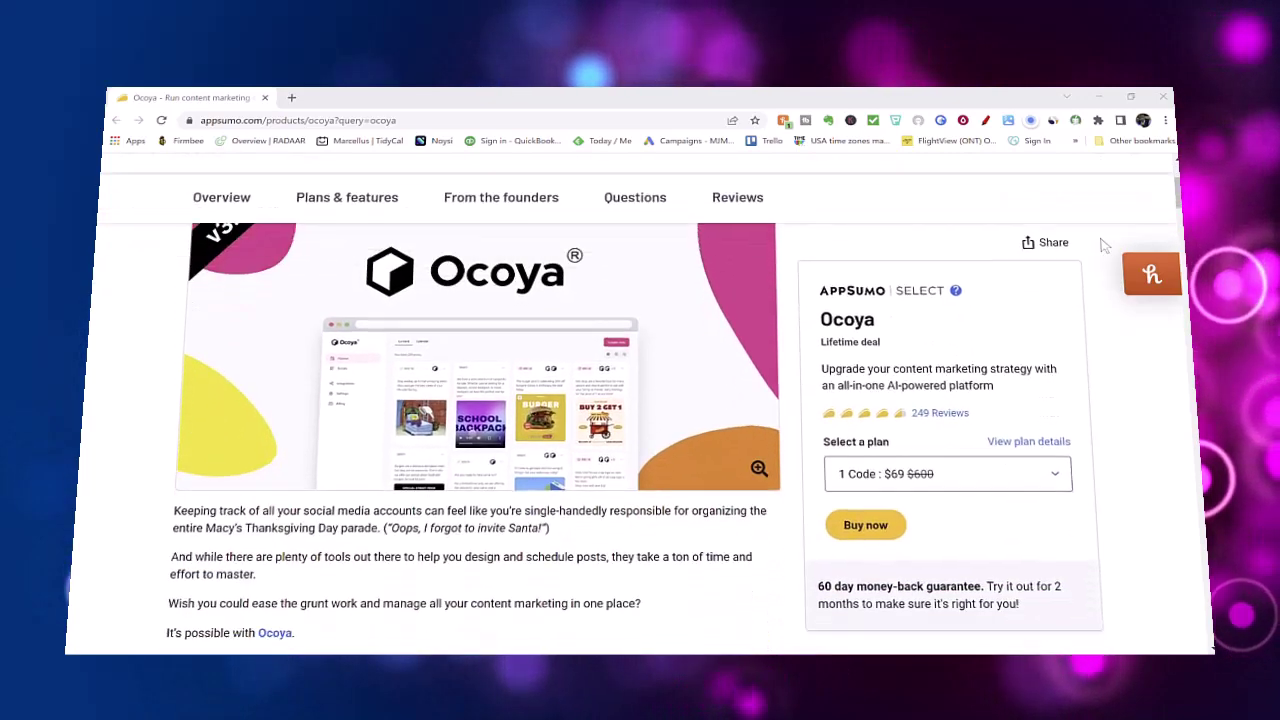
{"action": "scroll", "coordinate": [1105, 240], "scroll_direction": "down", "scroll_amount": 1}
{"action": "scroll", "coordinate": [1125, 310], "scroll_direction": "down", "scroll_amount": 1}
{"action": "scroll", "coordinate": [1133, 375], "scroll_direction": "down", "scroll_amount": 1}
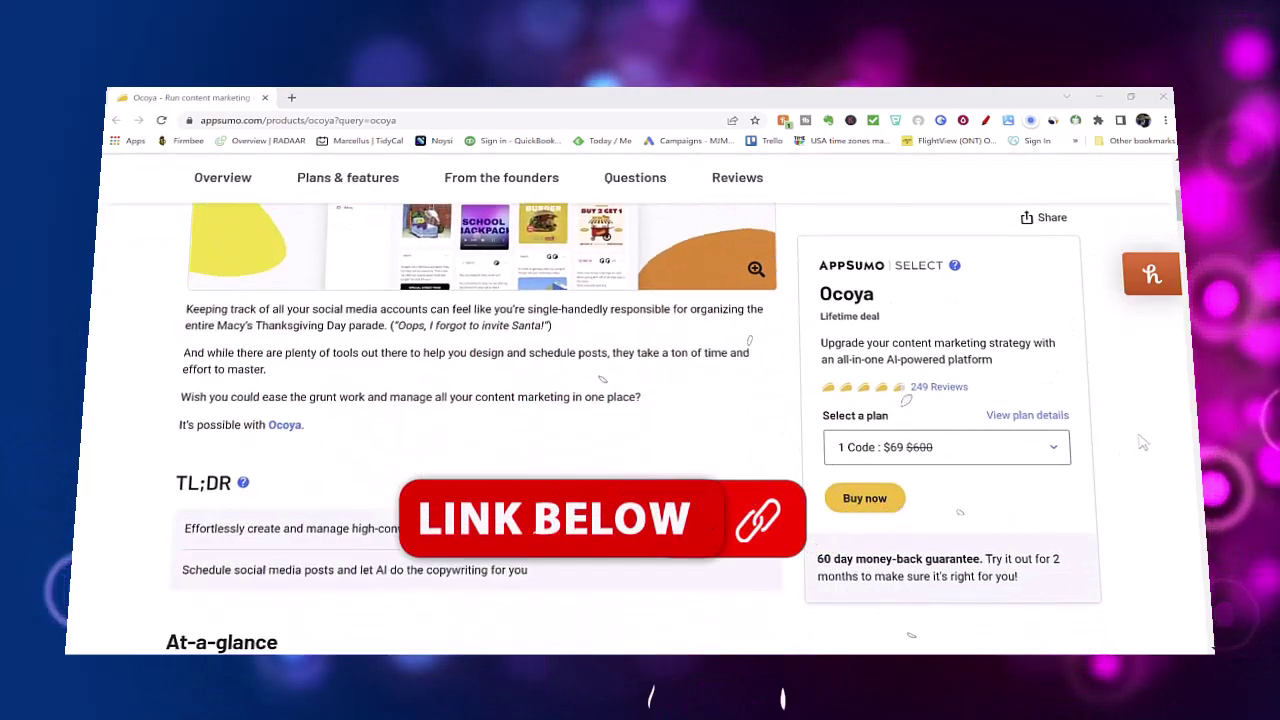
{"action": "scroll", "coordinate": [1143, 439], "scroll_direction": "down", "scroll_amount": 1}
{"action": "scroll", "coordinate": [1143, 439], "scroll_direction": "down", "scroll_amount": 1}
{"action": "scroll", "coordinate": [1143, 439], "scroll_direction": "down", "scroll_amount": 2}
{"action": "scroll", "coordinate": [1143, 439], "scroll_direction": "down", "scroll_amount": 1}
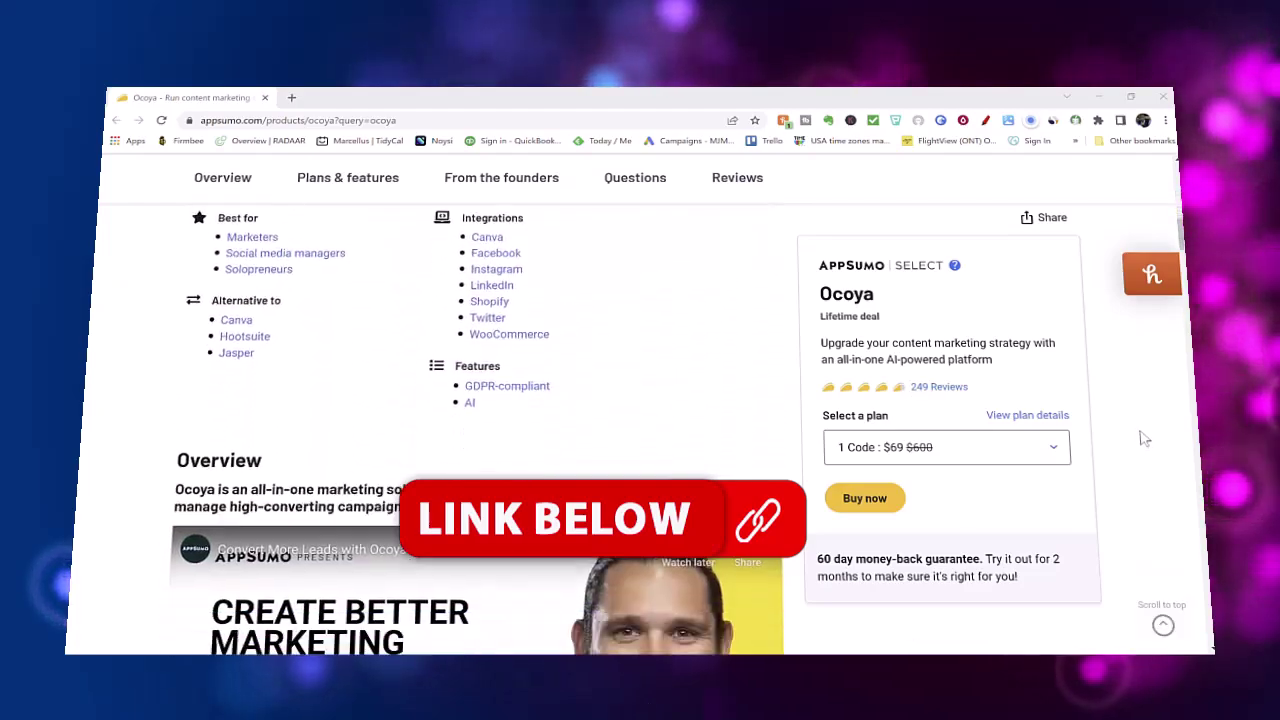
{"action": "scroll", "coordinate": [1143, 439], "scroll_direction": "down", "scroll_amount": 2}
{"action": "scroll", "coordinate": [1143, 439], "scroll_direction": "down", "scroll_amount": 1}
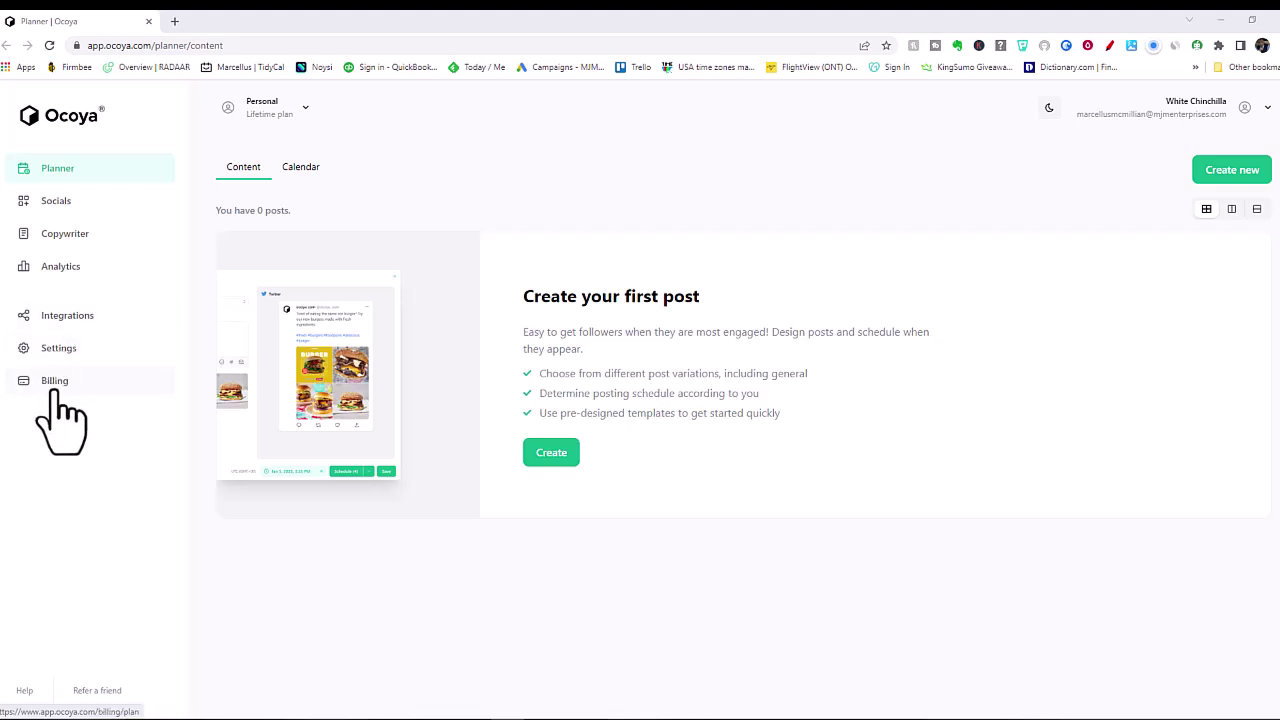
Show the Personal workspace switcher, then open the account menu with Settings, Billing and Sign out
{"action": "left_click", "coordinate": [308, 108]}
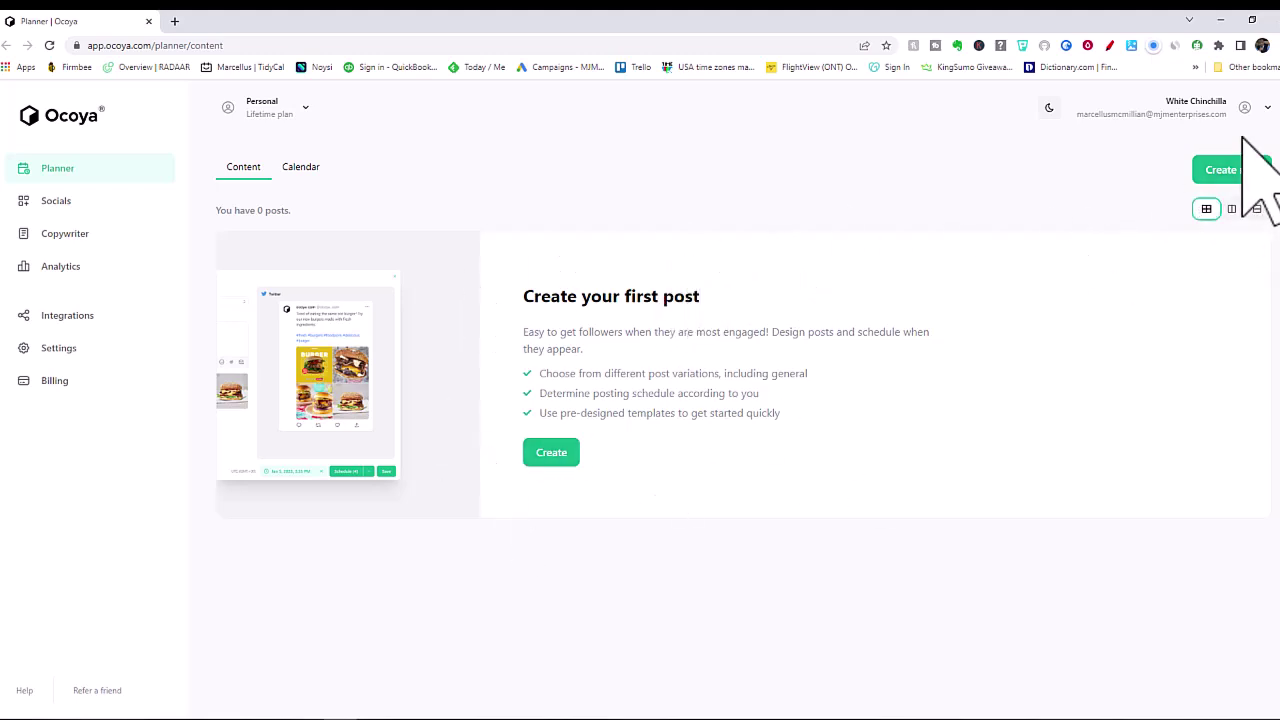
{"action": "left_click", "coordinate": [1266, 108]}
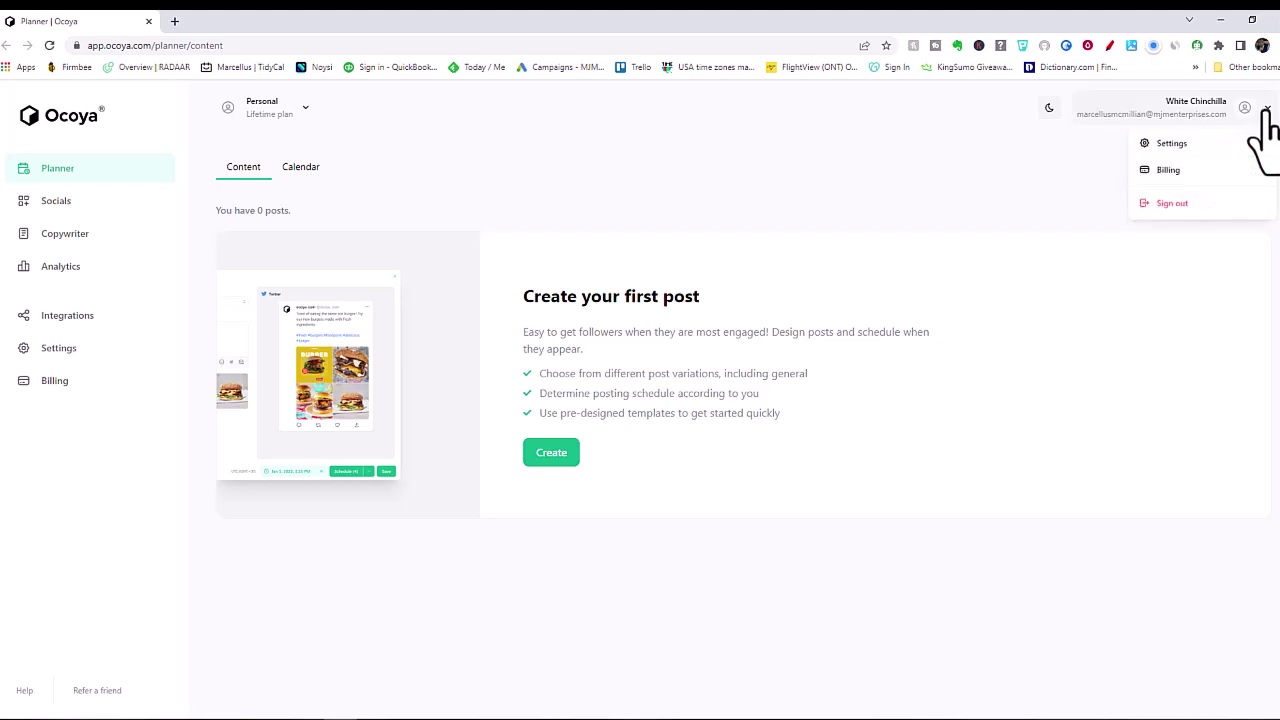
In workspace Settings, choose the America/Los_Angeles (-08:00) time zone and save the changes
{"action": "left_click", "coordinate": [1177, 152]}
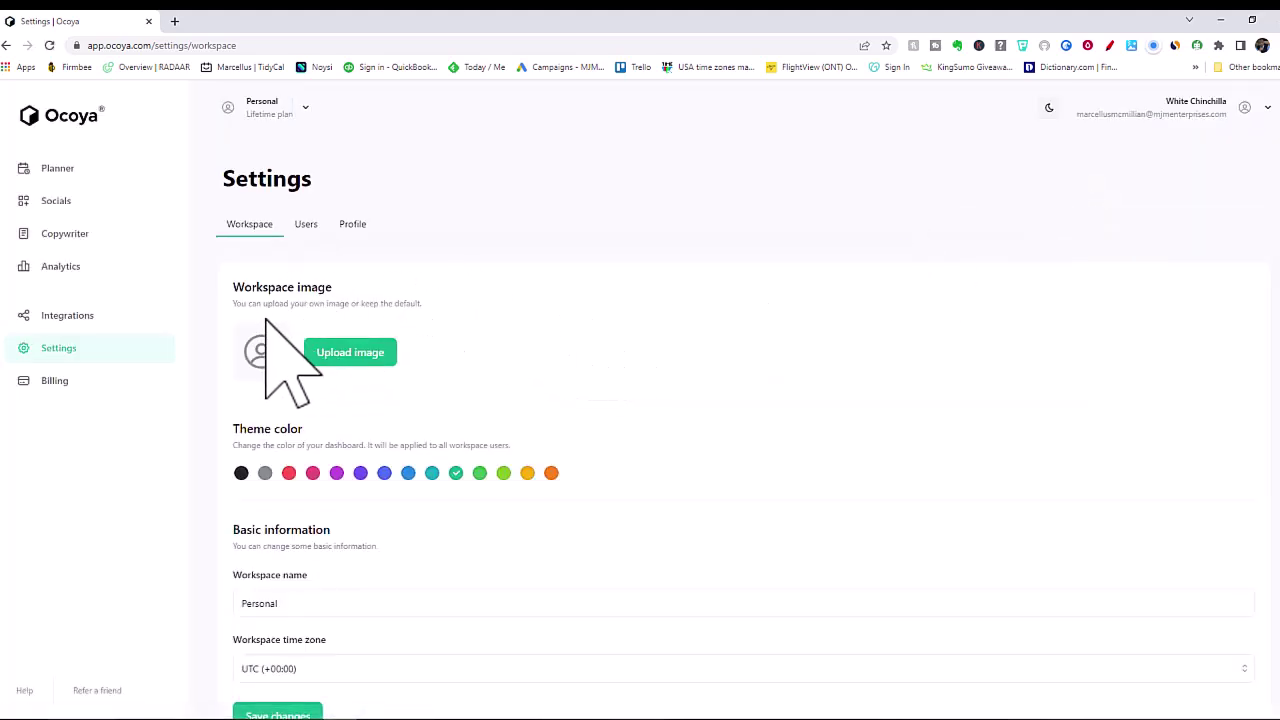
{"action": "scroll", "coordinate": [252, 350], "scroll_direction": "down", "scroll_amount": 1}
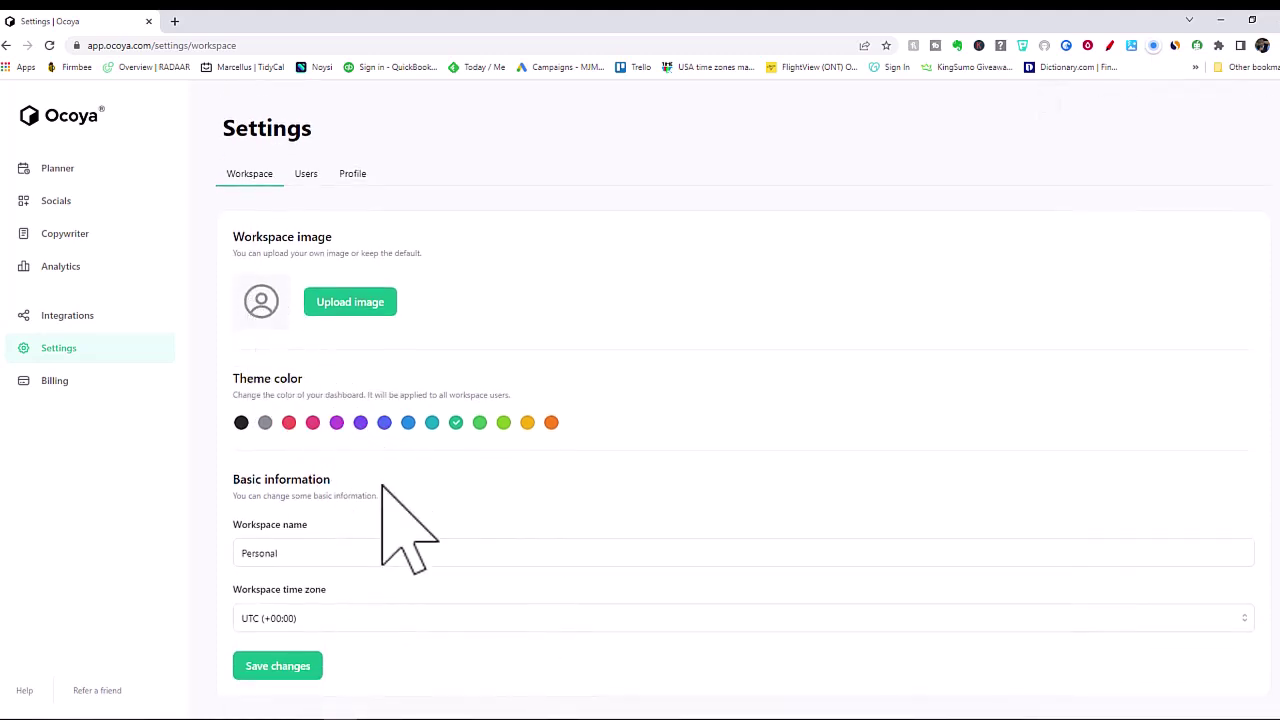
{"action": "left_click", "coordinate": [357, 622]}
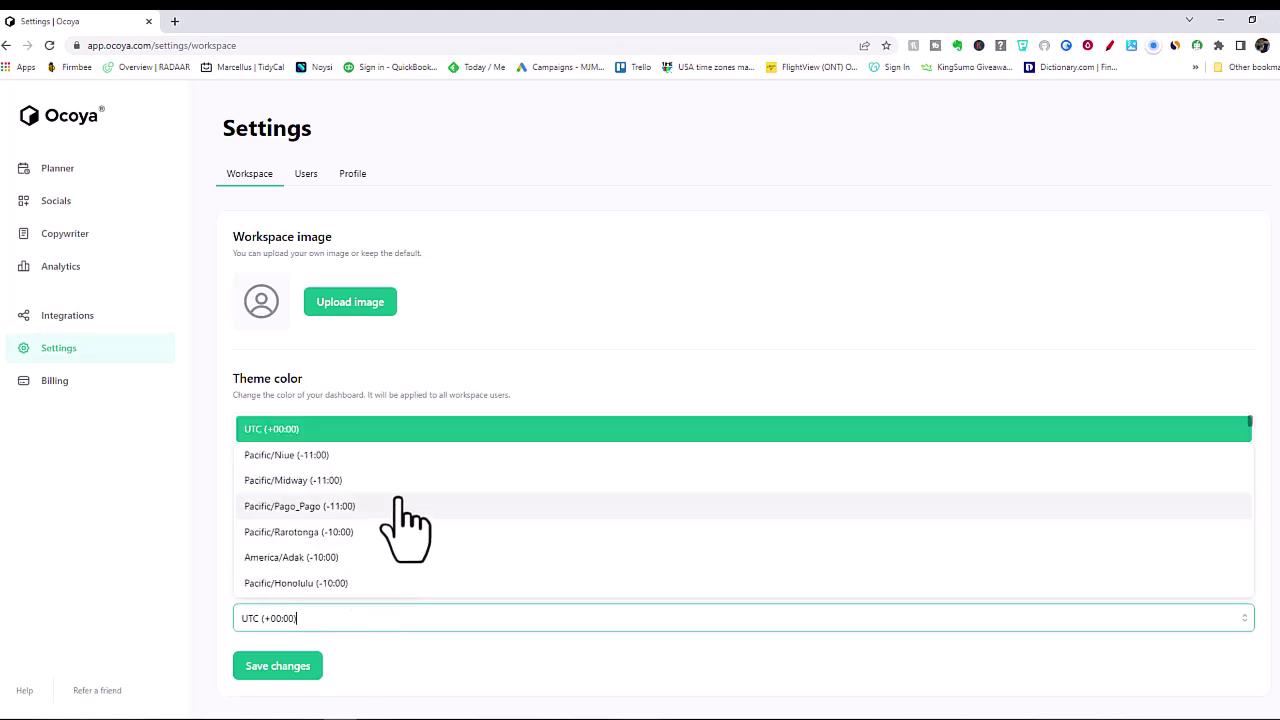
{"action": "scroll", "coordinate": [400, 500], "scroll_direction": "down", "scroll_amount": 2}
{"action": "scroll", "coordinate": [400, 500], "scroll_direction": "down", "scroll_amount": 1}
{"action": "scroll", "coordinate": [400, 500], "scroll_direction": "down", "scroll_amount": 1}
{"action": "scroll", "coordinate": [400, 505], "scroll_direction": "down", "scroll_amount": 1}
{"action": "scroll", "coordinate": [405, 530], "scroll_direction": "down", "scroll_amount": 1}
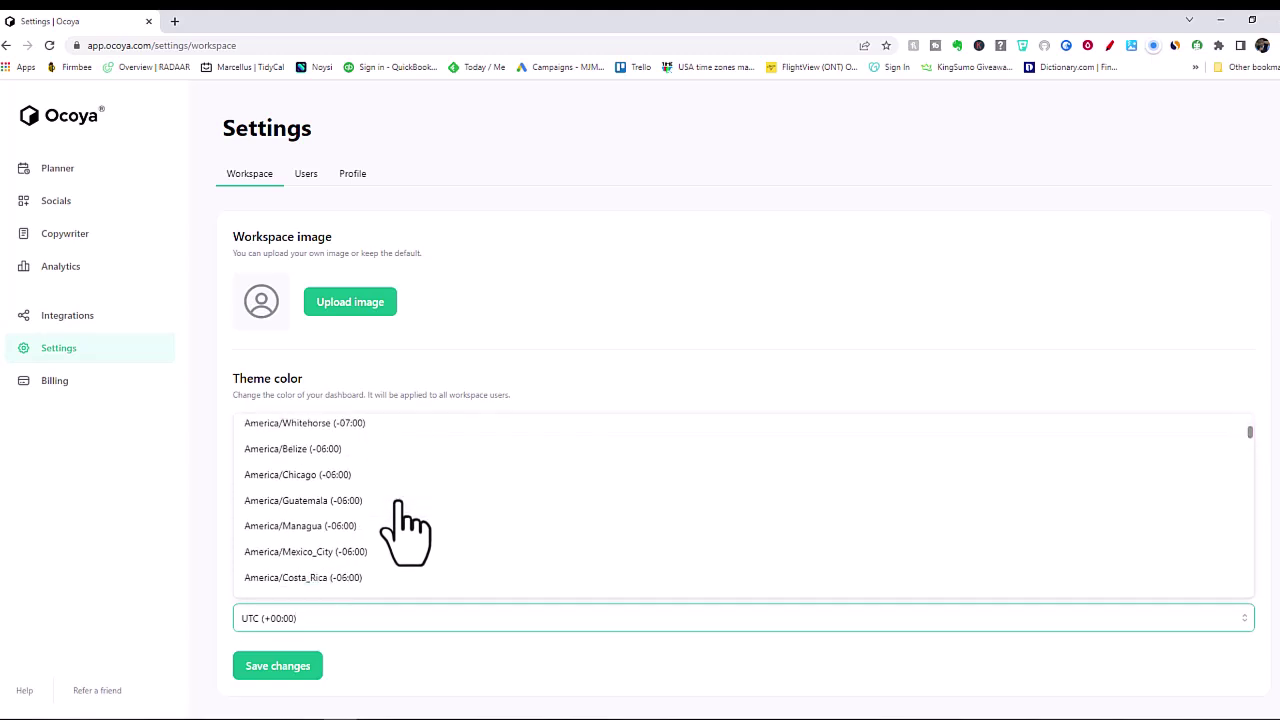
{"action": "scroll", "coordinate": [405, 530], "scroll_direction": "down", "scroll_amount": 1}
{"action": "scroll", "coordinate": [405, 530], "scroll_direction": "down", "scroll_amount": 1}
{"action": "scroll", "coordinate": [400, 505], "scroll_direction": "down", "scroll_amount": 1}
{"action": "type", "text": "Pa"}
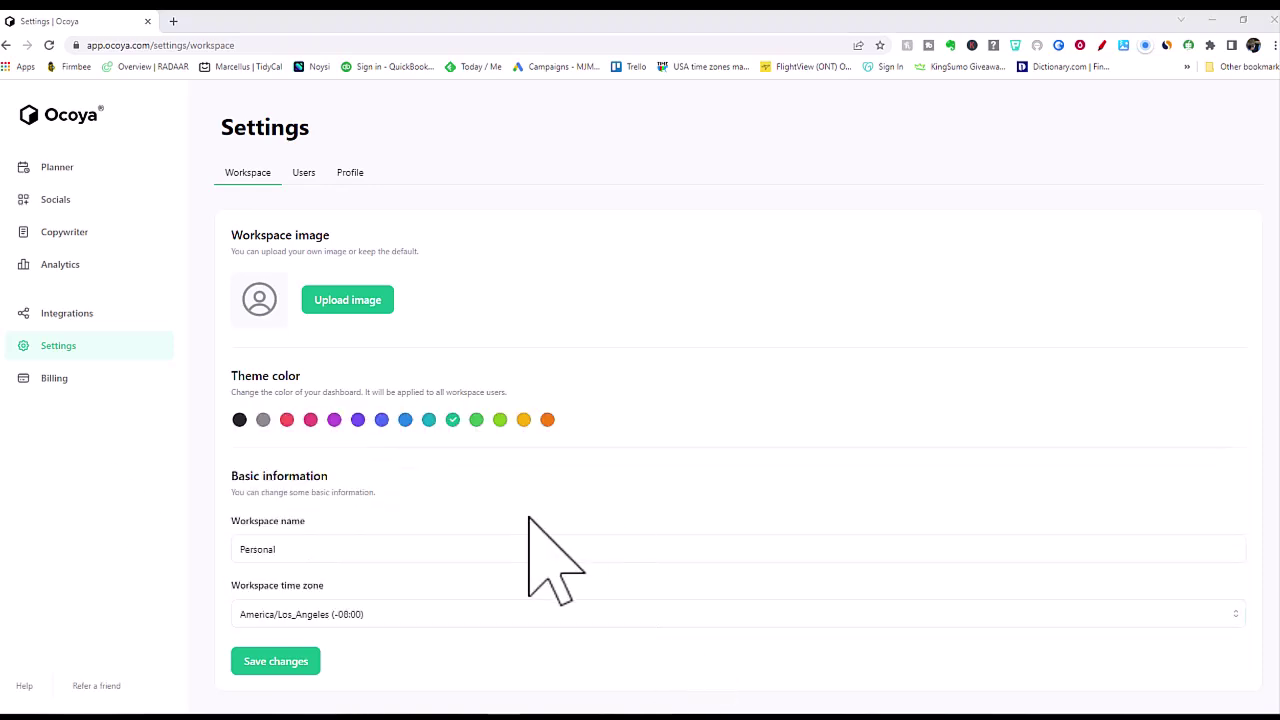
{"action": "left_click", "coordinate": [291, 666]}
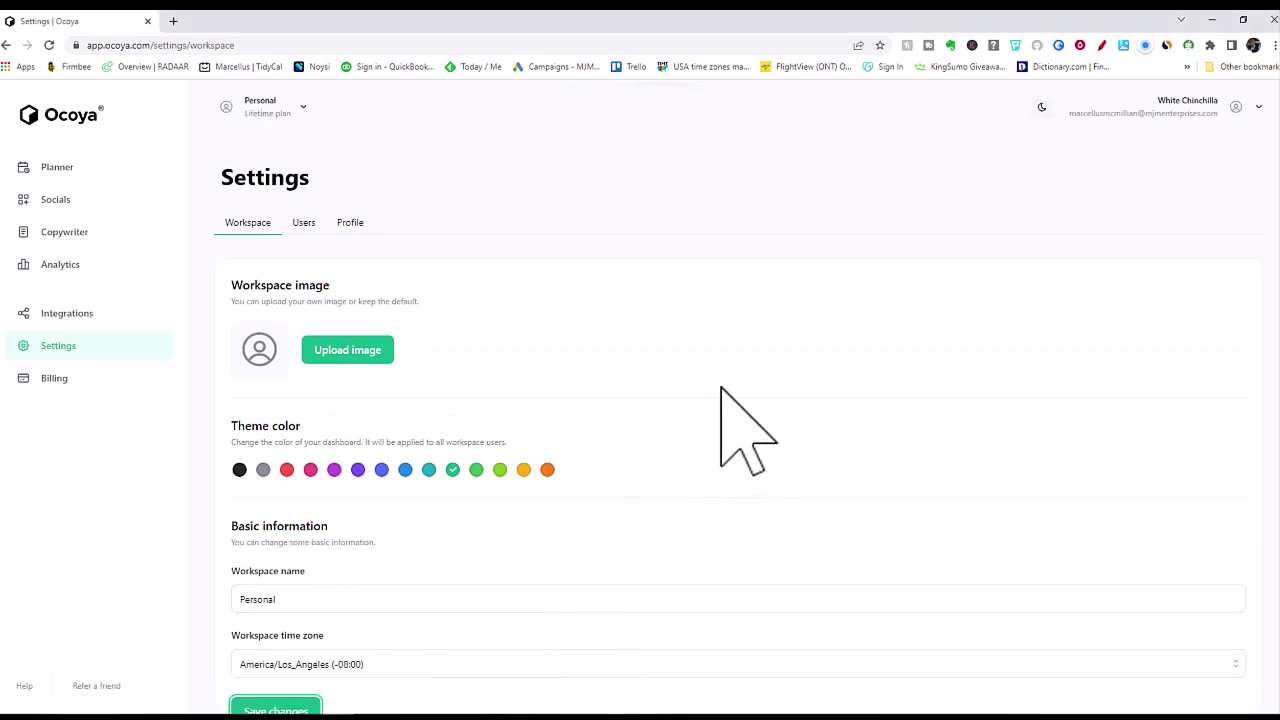
Replace the name in the Users › Profile name field and save the profile
{"action": "left_click", "coordinate": [305, 228]}
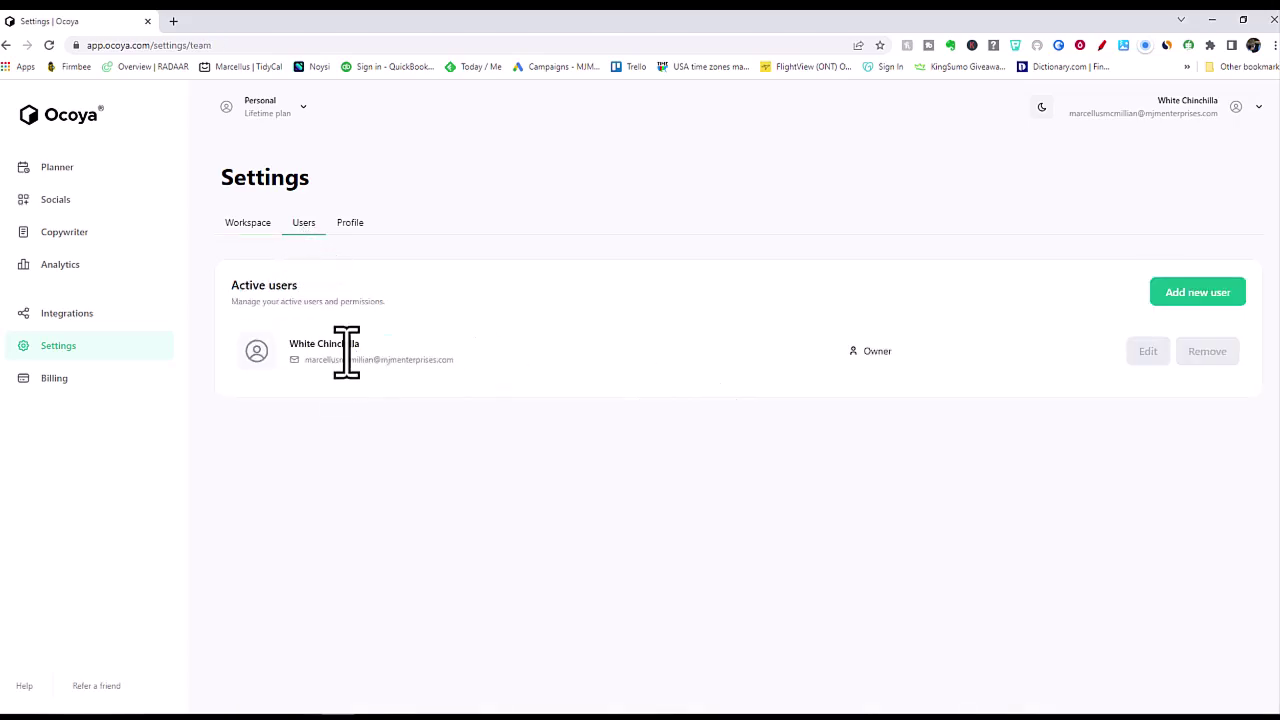
{"action": "left_click", "coordinate": [352, 224]}
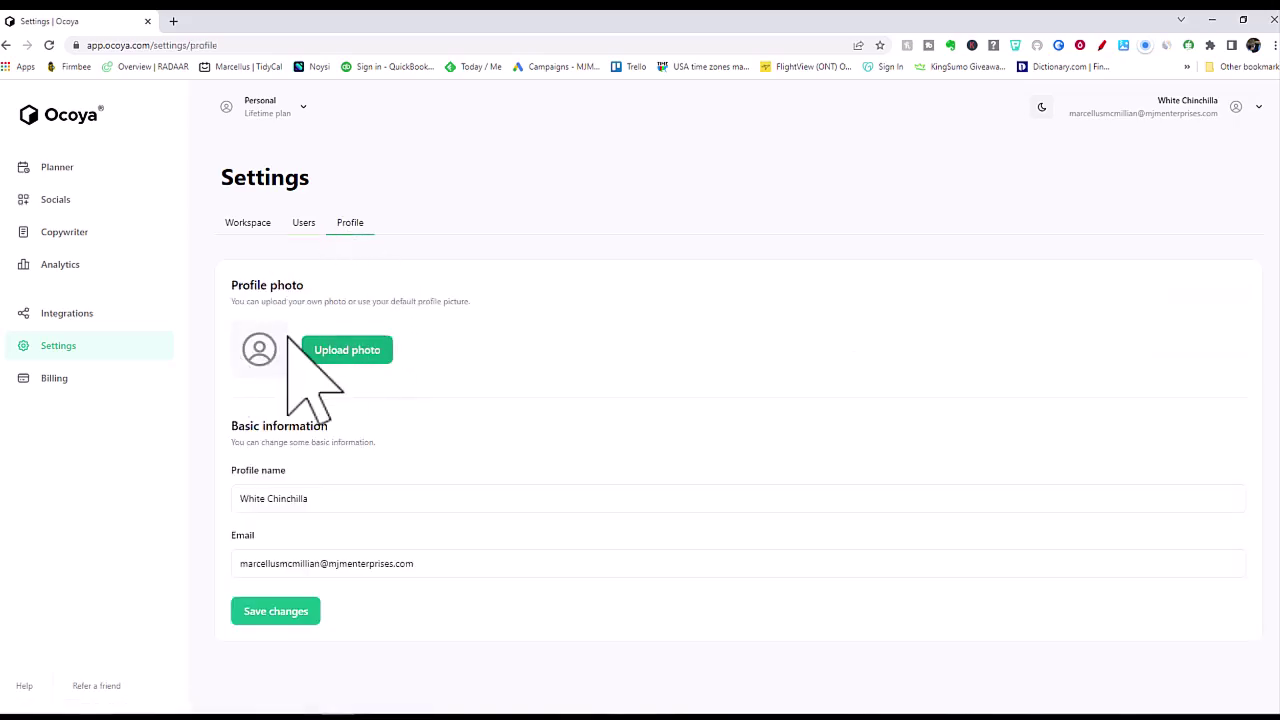
{"action": "triple_click", "coordinate": [330, 500]}
{"action": "type", "text": "Marcellus"}
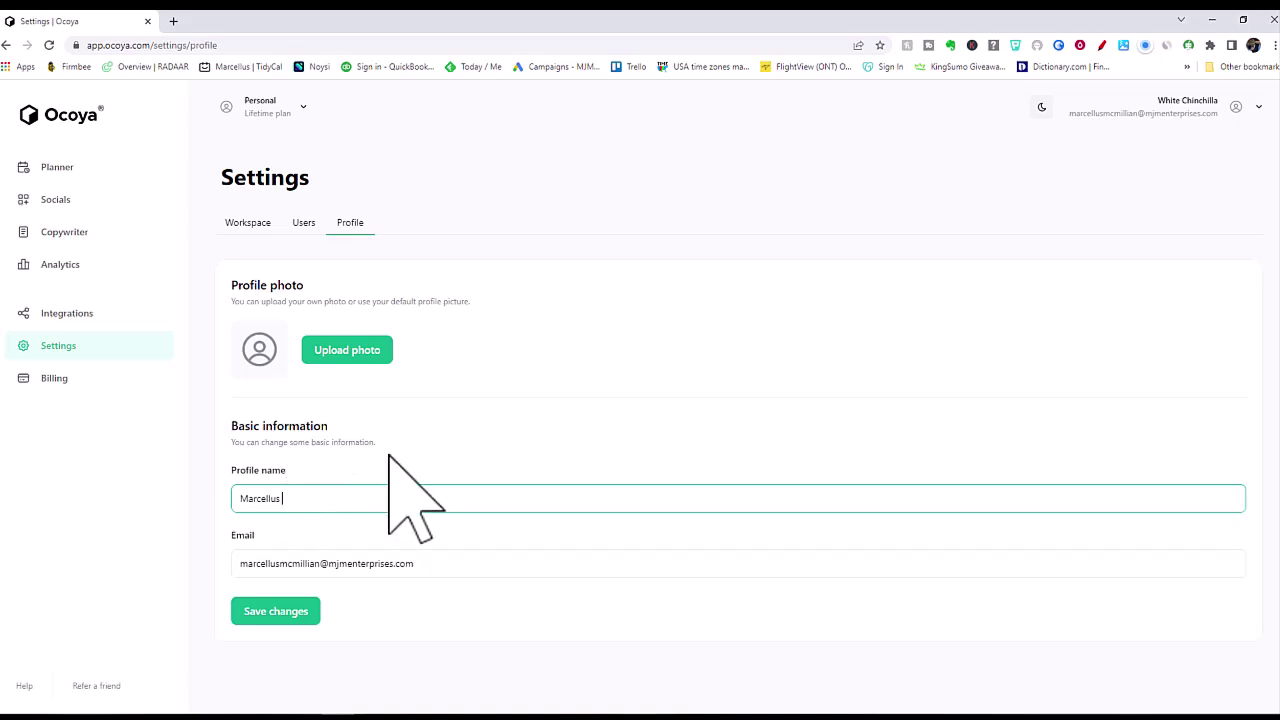
{"action": "left_click", "coordinate": [272, 616]}
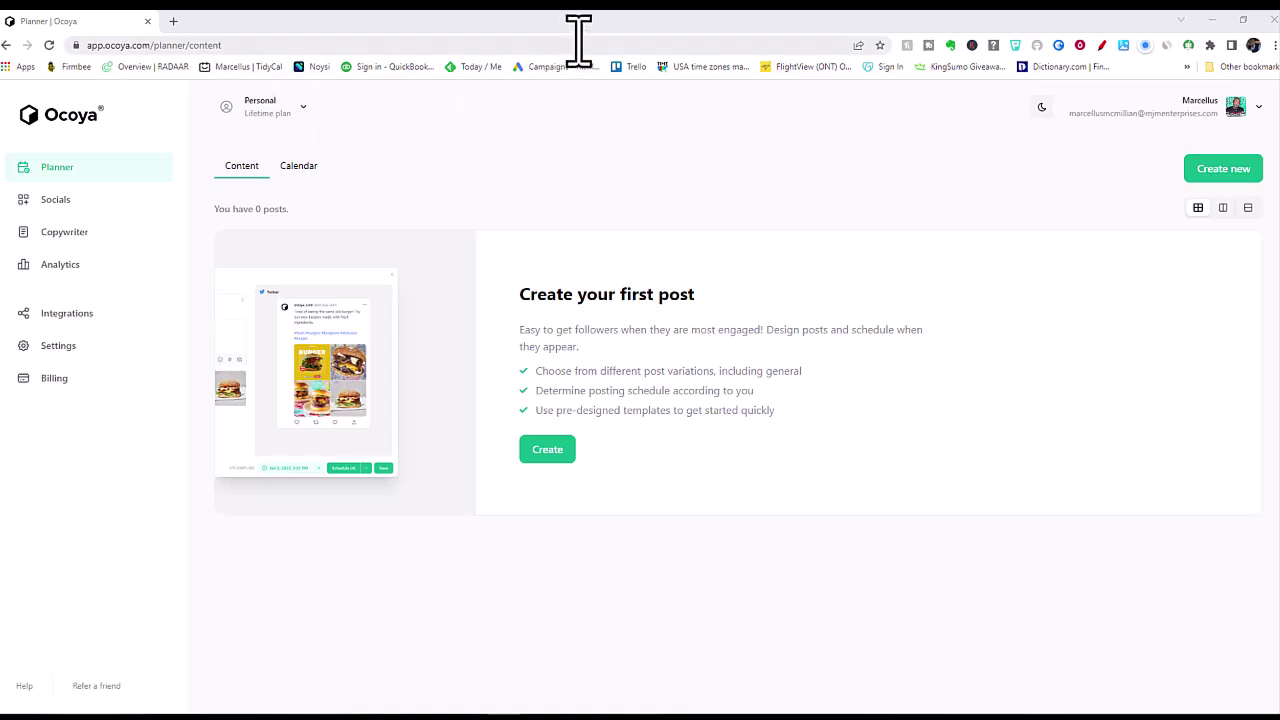
{"action": "left_click", "coordinate": [308, 176]}
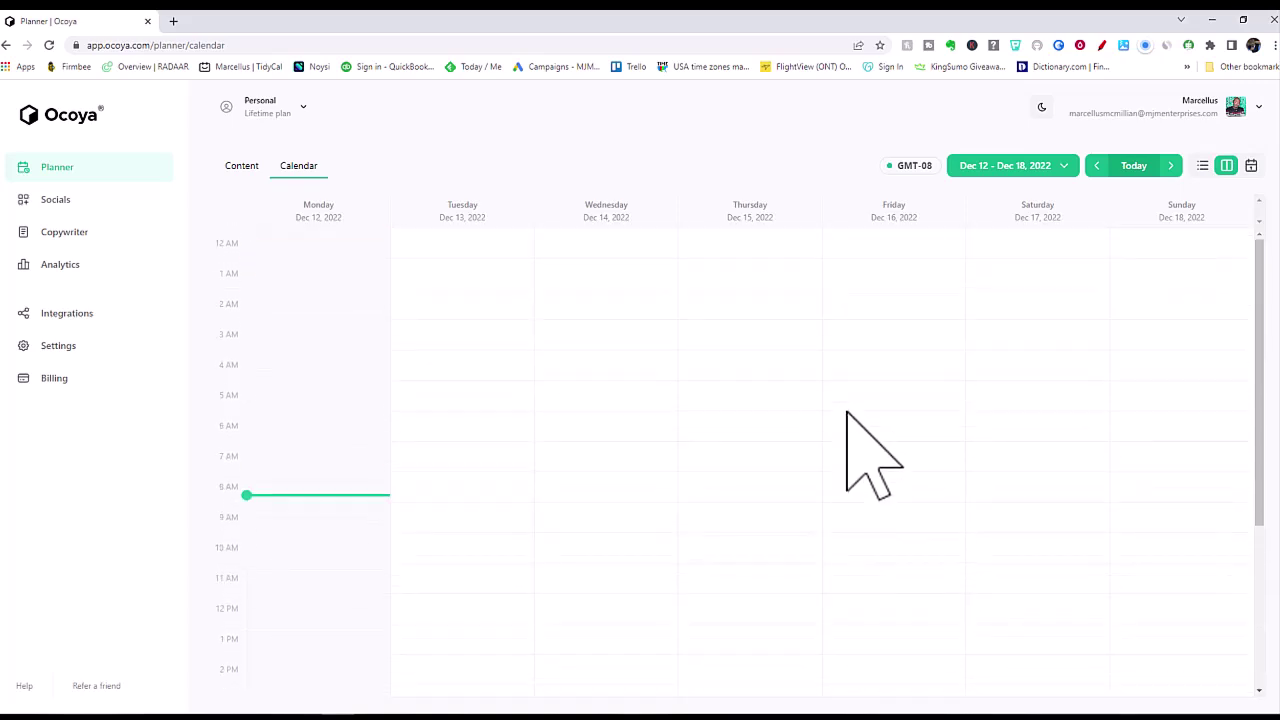
{"action": "left_click", "coordinate": [241, 166]}
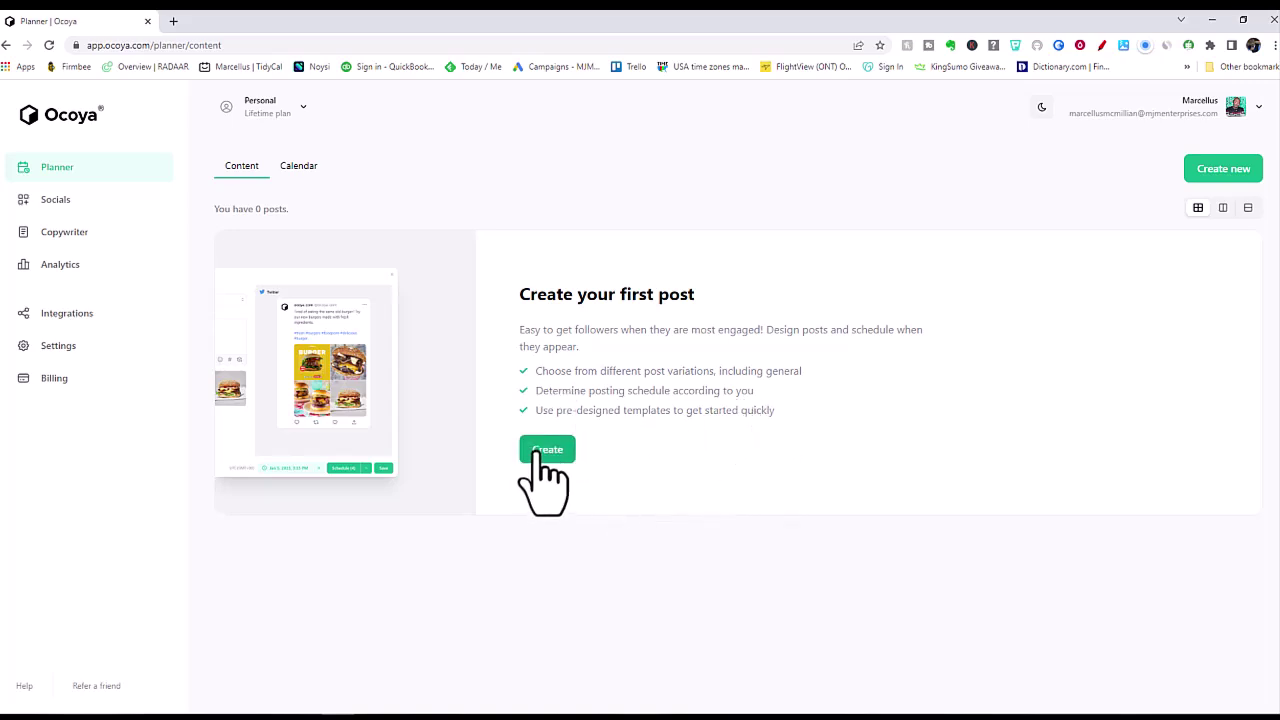
Check the four connected Socials and the Connect profile platform list, then go to Copywriter
{"action": "left_click", "coordinate": [48, 201]}
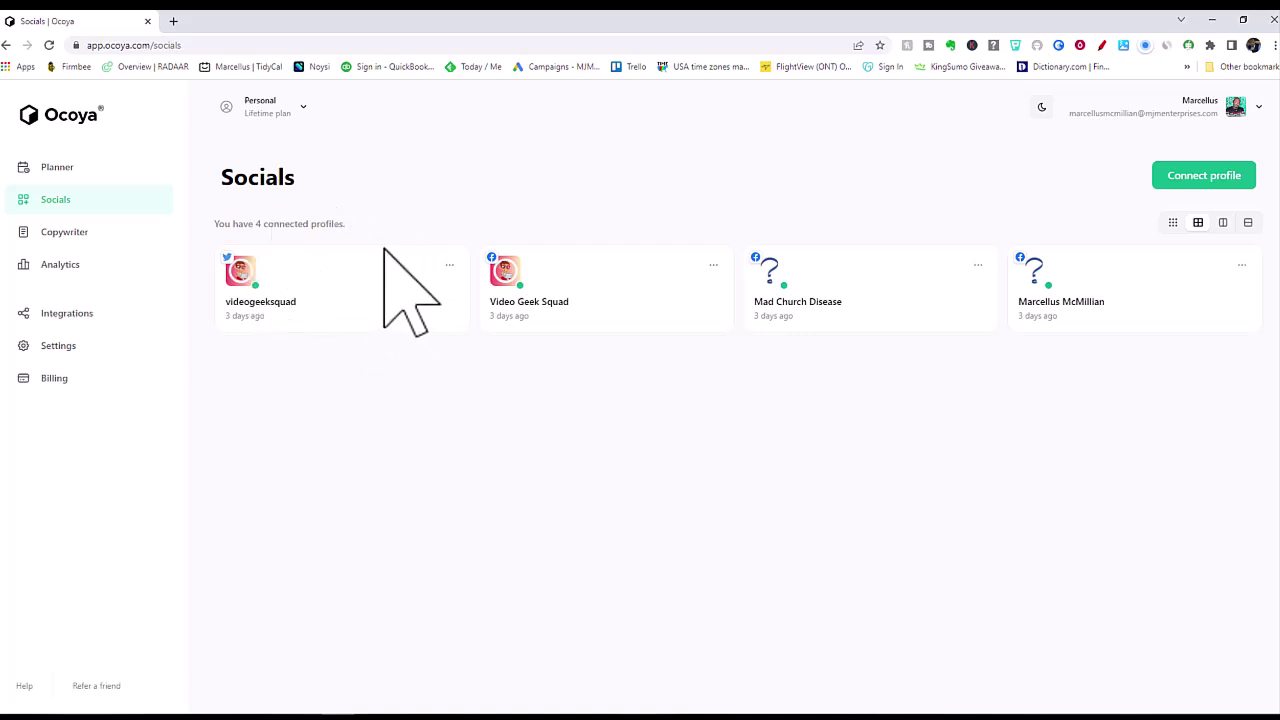
{"action": "left_click", "coordinate": [1180, 178]}
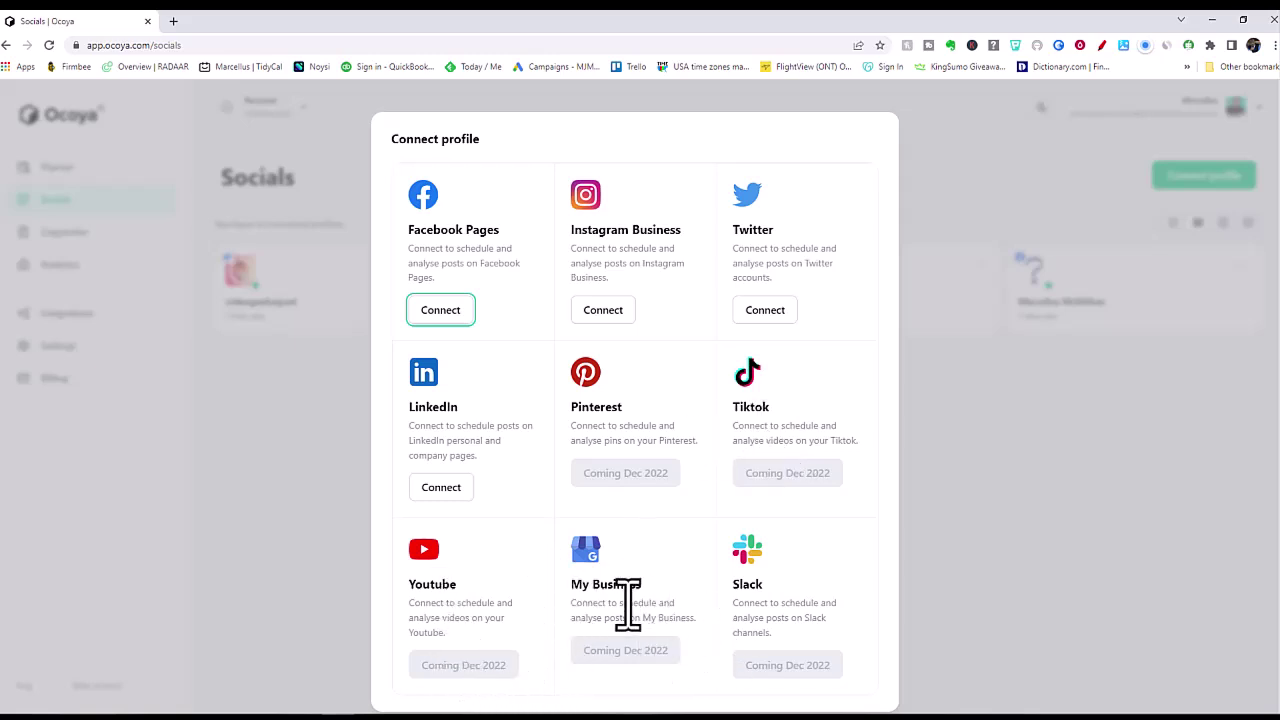
{"action": "scroll", "coordinate": [760, 580], "scroll_direction": "down", "scroll_amount": 1}
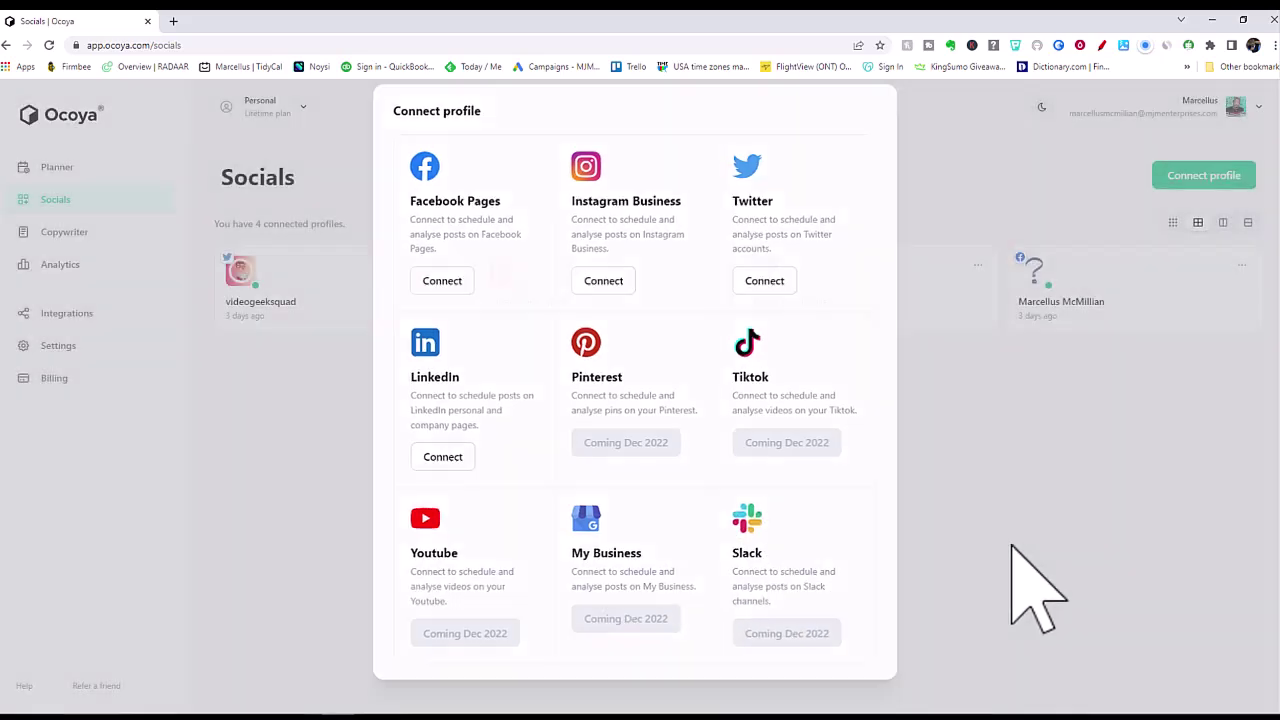
{"action": "left_click", "coordinate": [1010, 550]}
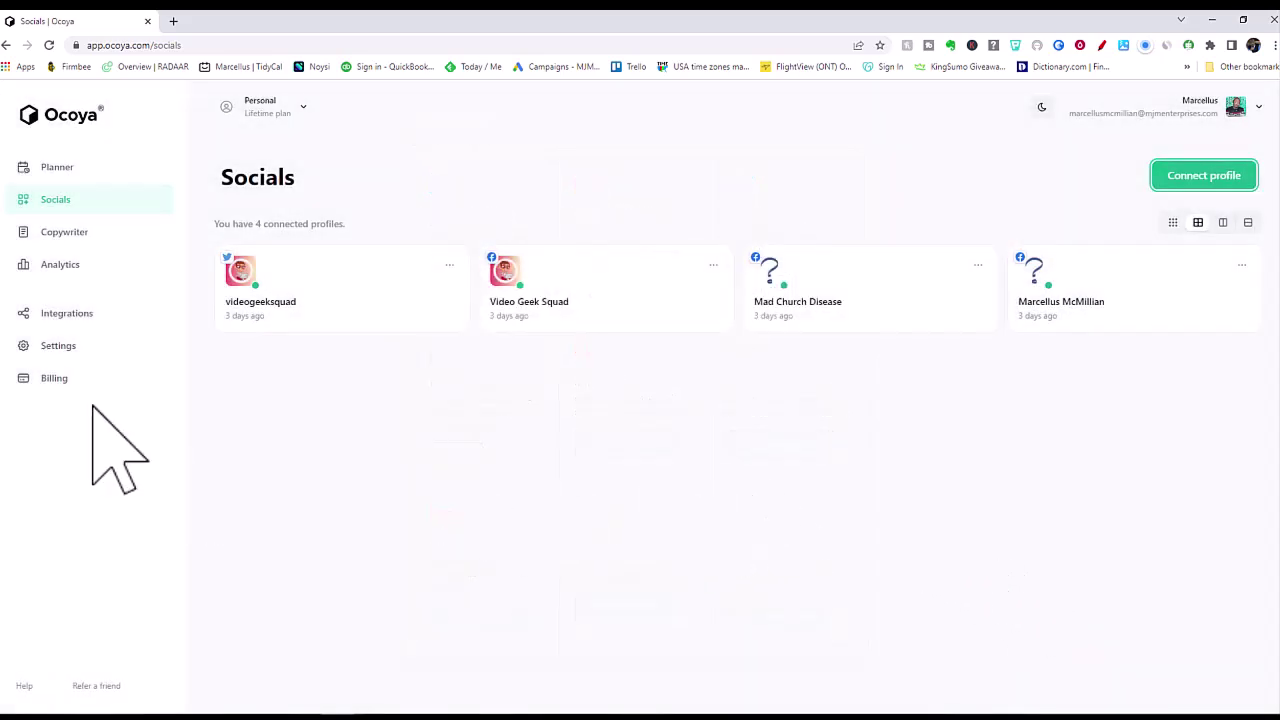
{"action": "left_click", "coordinate": [68, 242]}
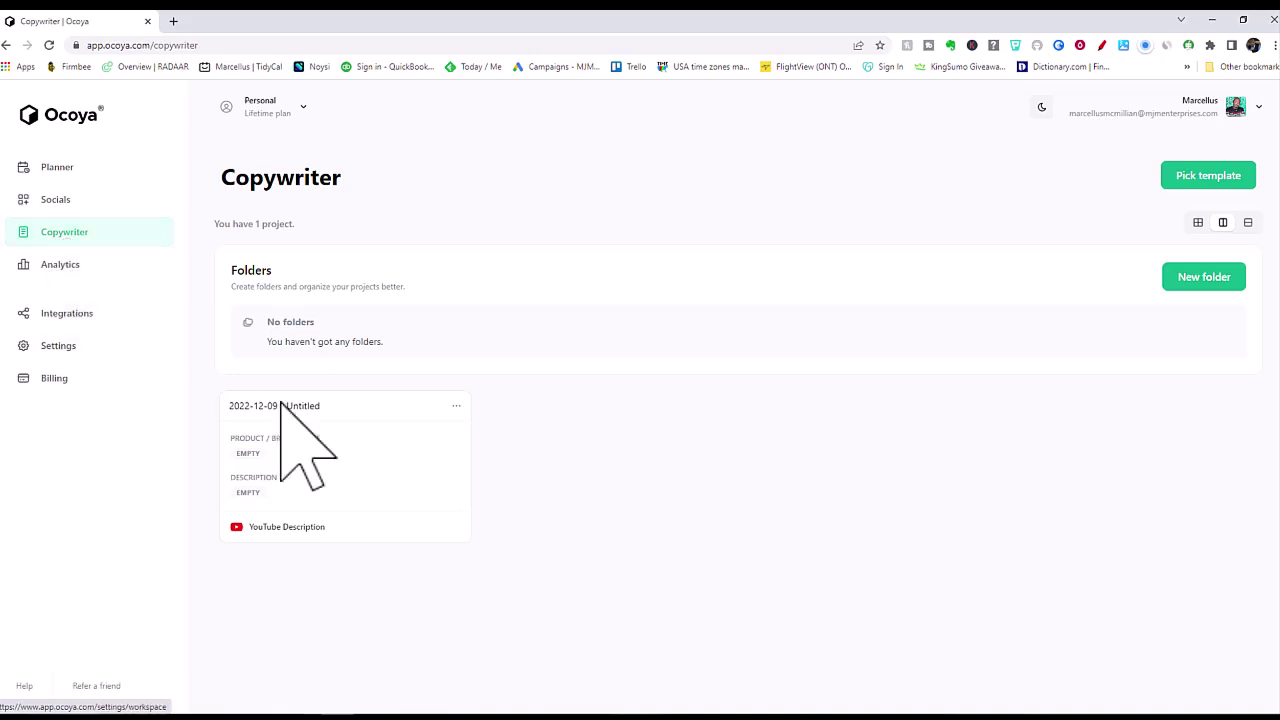
Delete the untitled YouTube Description project from its card's options menu
{"action": "left_click", "coordinate": [456, 407]}
{"action": "left_click", "coordinate": [482, 522]}
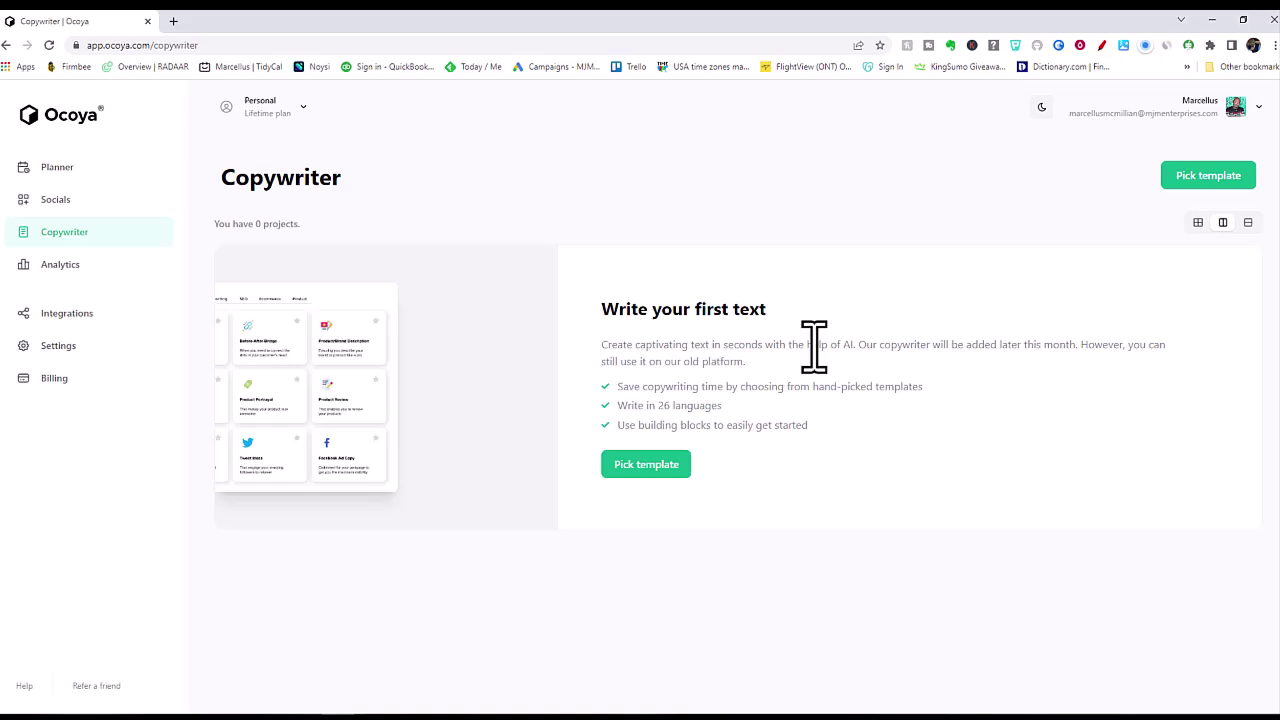
Open the Copywriter template gallery and scroll through the Ads, Blog and Social media templates
{"action": "left_click", "coordinate": [636, 466]}
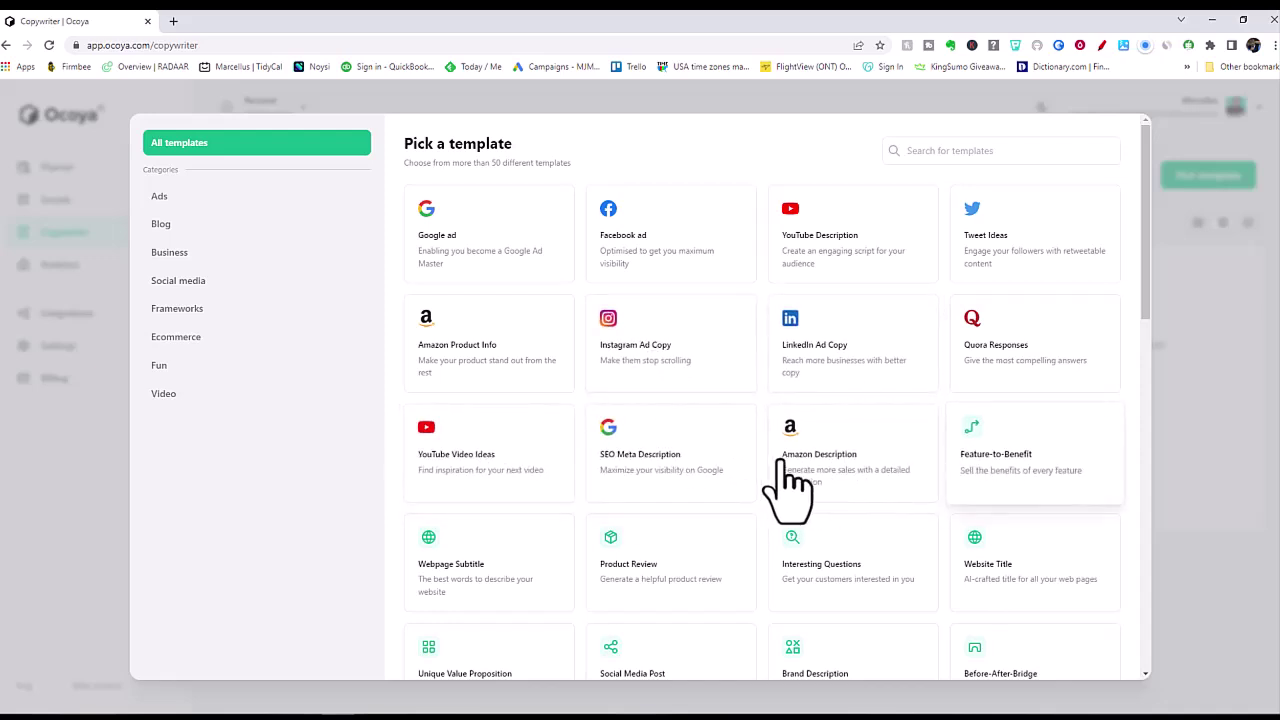
{"action": "scroll", "coordinate": [785, 460], "scroll_direction": "down", "scroll_amount": 1}
{"action": "scroll", "coordinate": [777, 452], "scroll_direction": "down", "scroll_amount": 3}
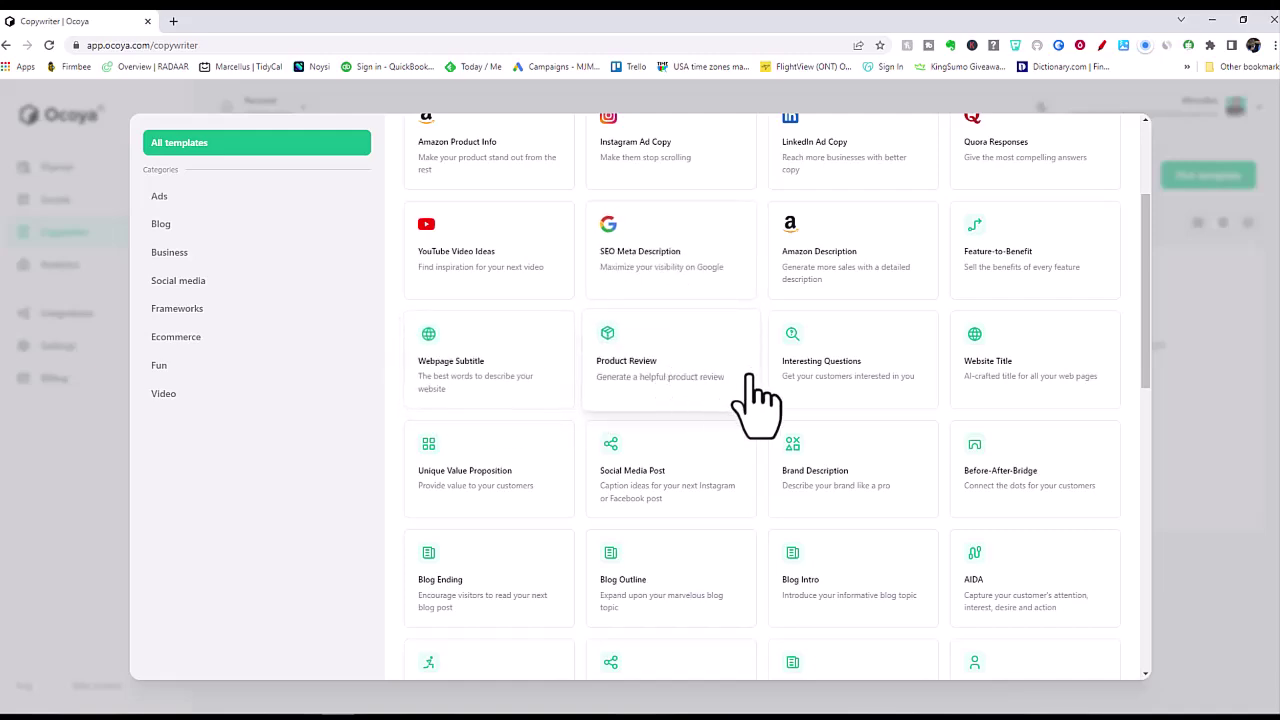
{"action": "scroll", "coordinate": [757, 405], "scroll_direction": "down", "scroll_amount": 2}
{"action": "scroll", "coordinate": [757, 400], "scroll_direction": "down", "scroll_amount": 2}
{"action": "scroll", "coordinate": [757, 405], "scroll_direction": "down", "scroll_amount": 3}
{"action": "scroll", "coordinate": [757, 405], "scroll_direction": "down", "scroll_amount": 1}
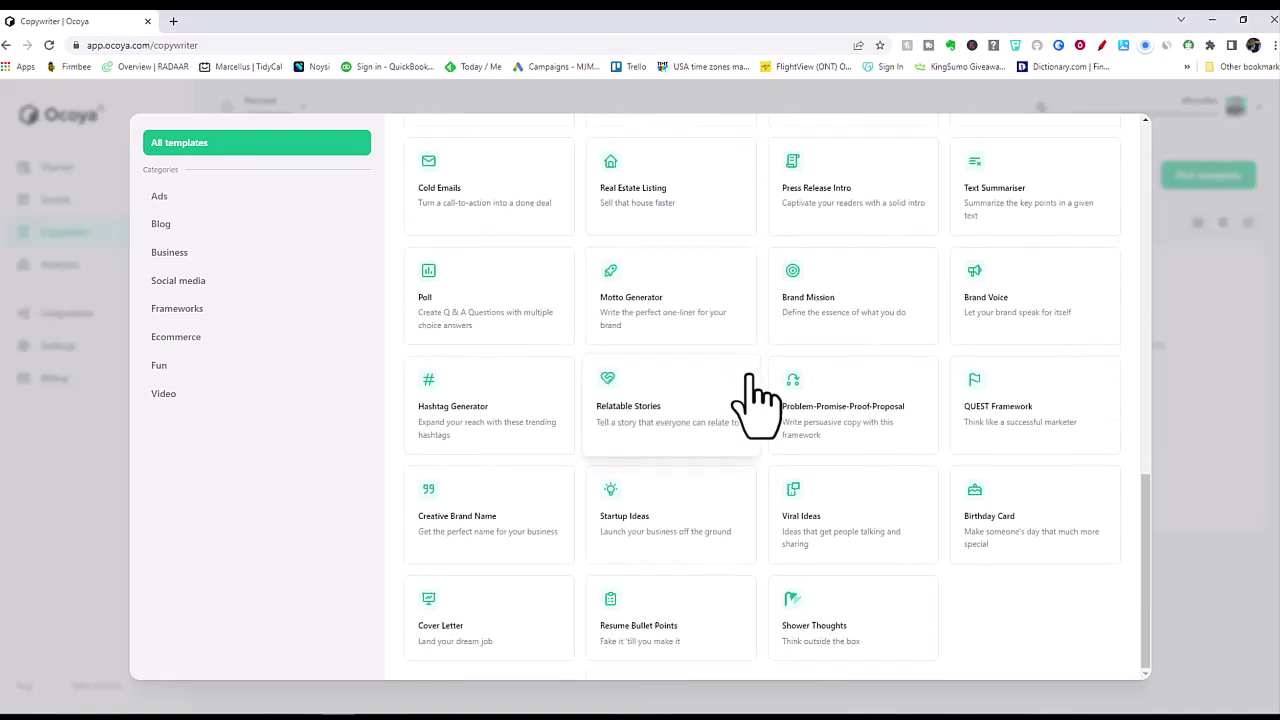
{"action": "scroll", "coordinate": [757, 405], "scroll_direction": "up", "scroll_amount": 3}
{"action": "scroll", "coordinate": [757, 405], "scroll_direction": "up", "scroll_amount": 4}
{"action": "scroll", "coordinate": [757, 405], "scroll_direction": "up", "scroll_amount": 2}
{"action": "scroll", "coordinate": [750, 378], "scroll_direction": "up", "scroll_amount": 1}
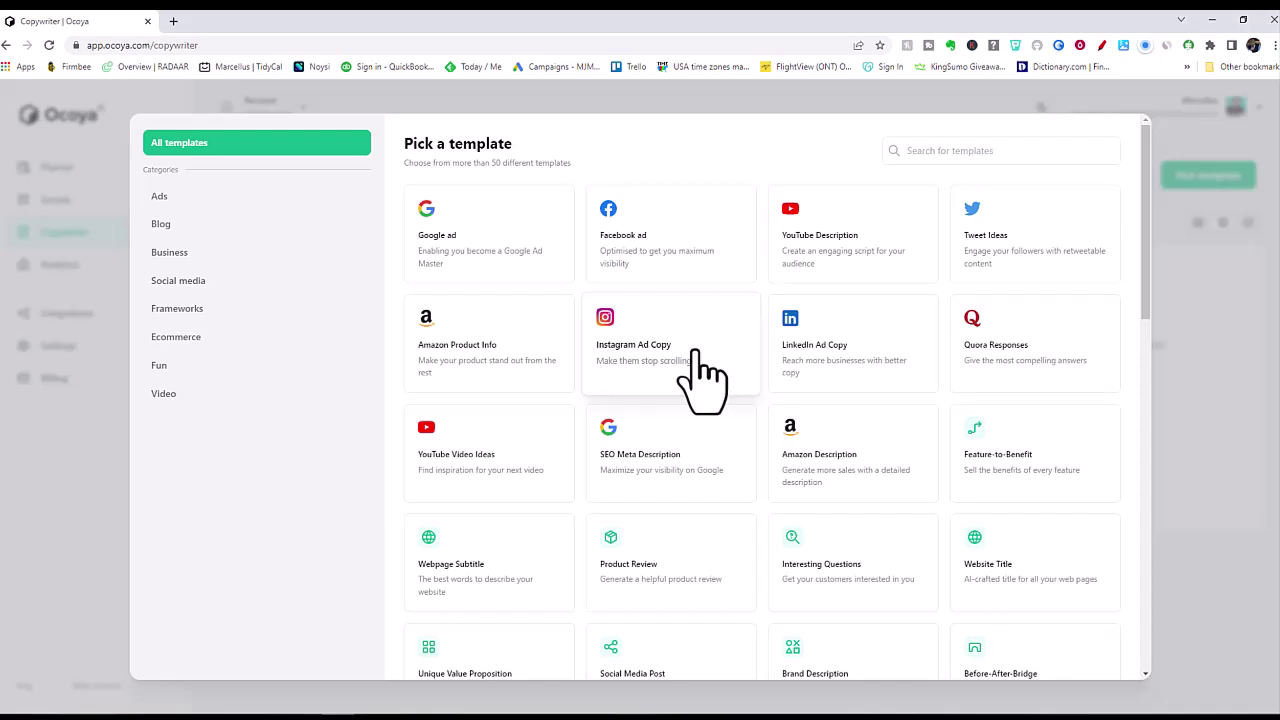
Filter templates to Blog, then Social media, and start a Hashtag Generator project
{"action": "left_click", "coordinate": [166, 226]}
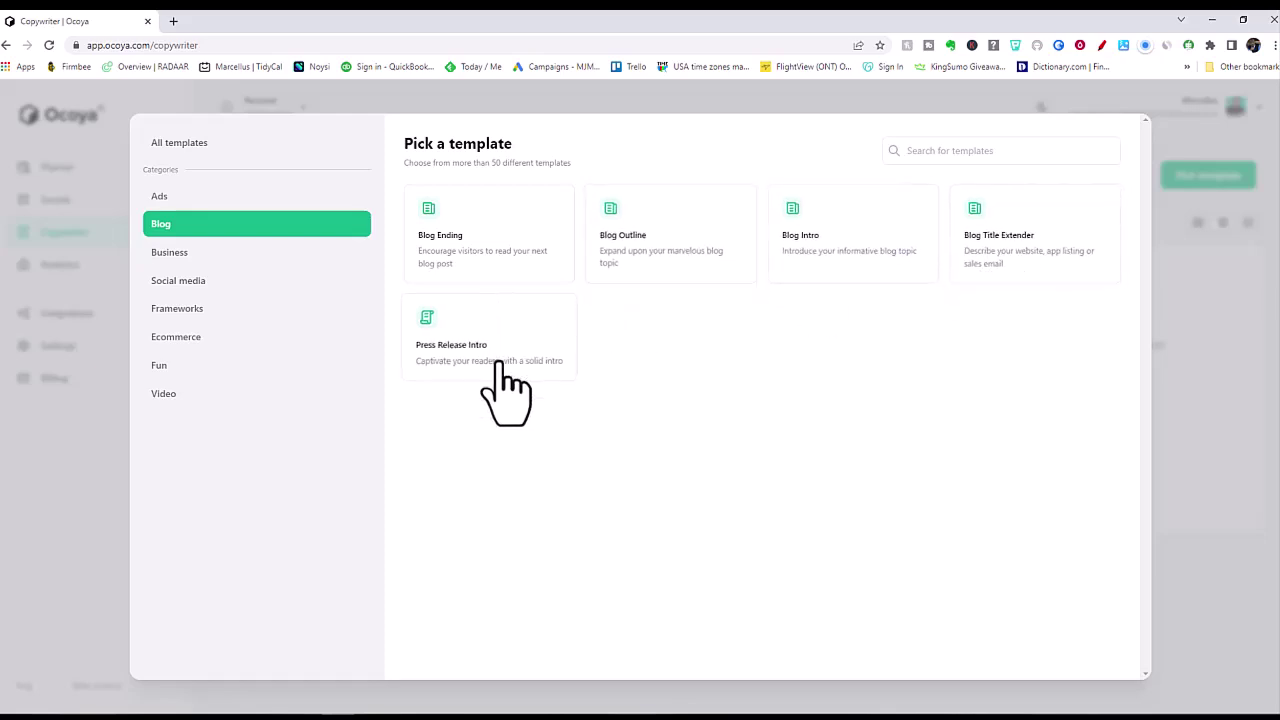
{"action": "left_click", "coordinate": [172, 283]}
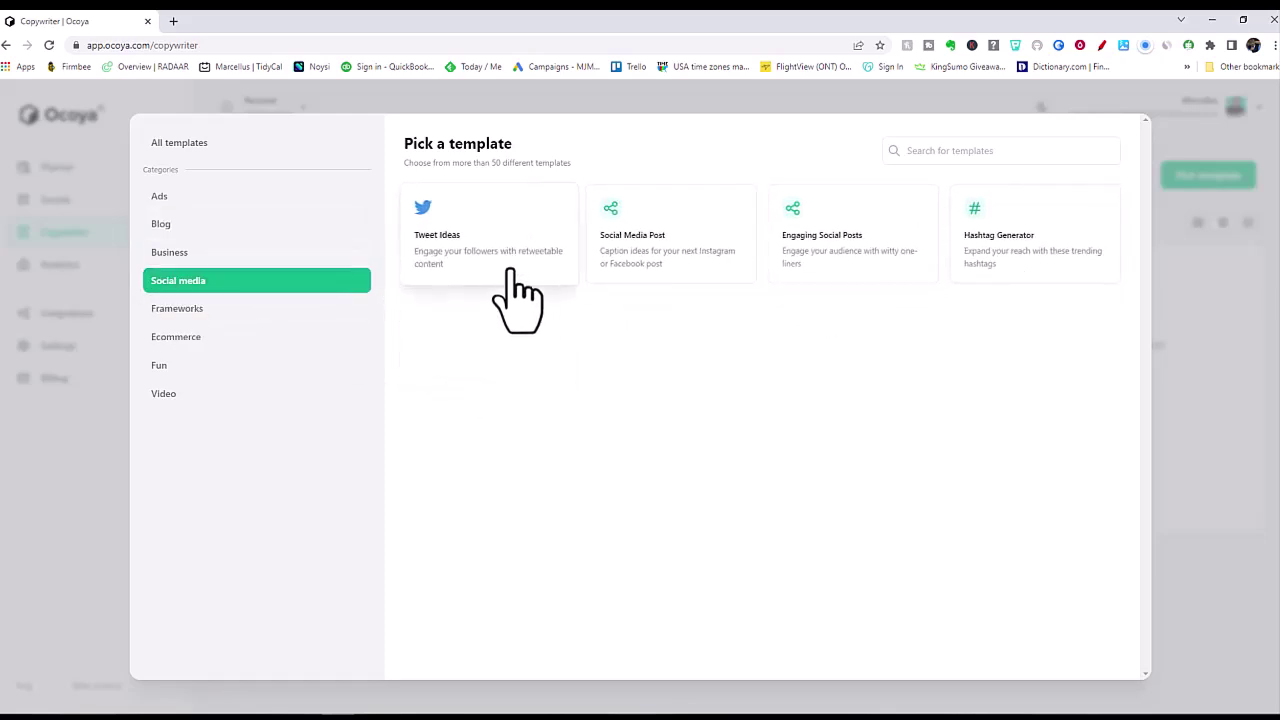
{"action": "left_click", "coordinate": [997, 255]}
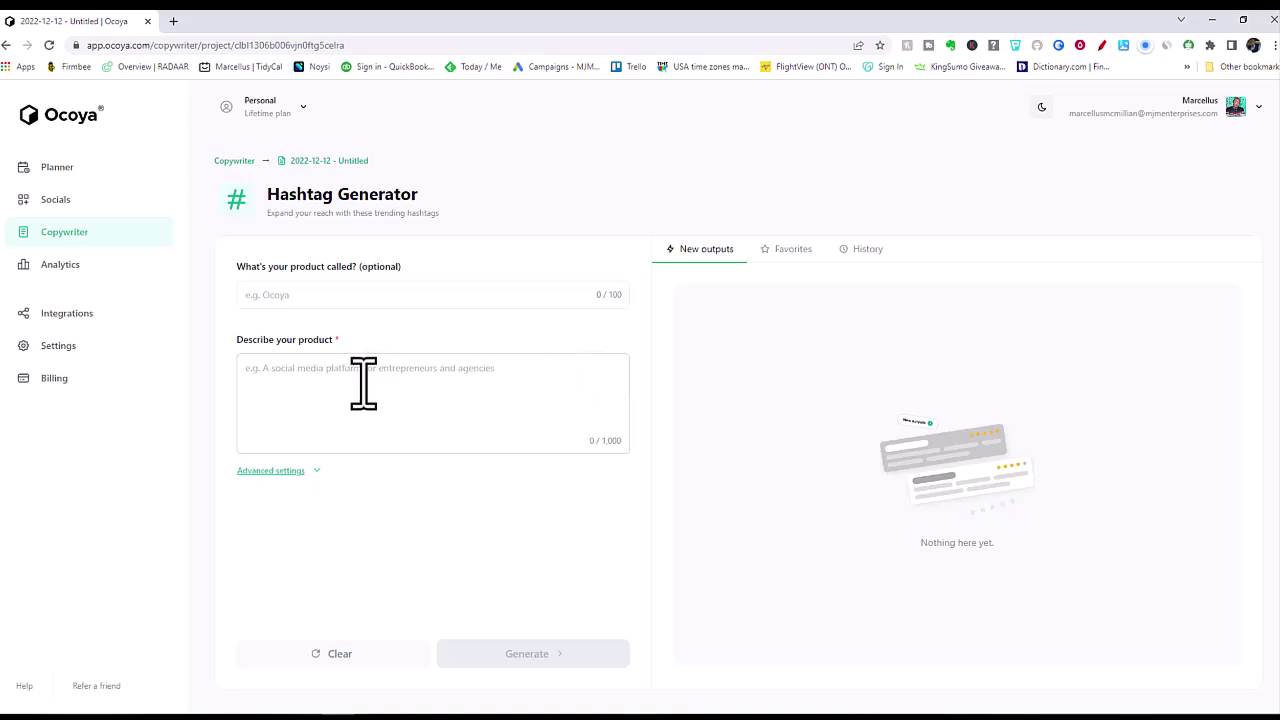
Generate hashtags for a YouTube Channel creation and growth course, then show the language settings
{"action": "left_click", "coordinate": [394, 380]}
{"action": "type", "text": "Yo"}
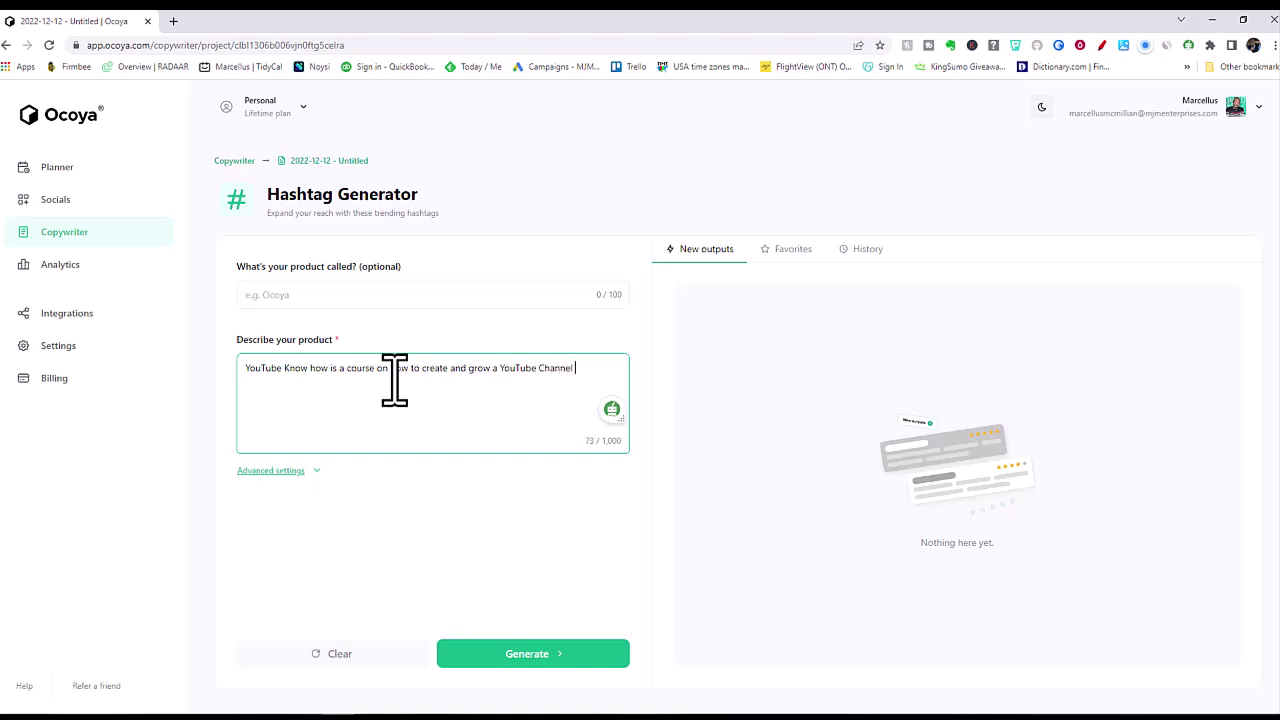
{"action": "left_click", "coordinate": [555, 655]}
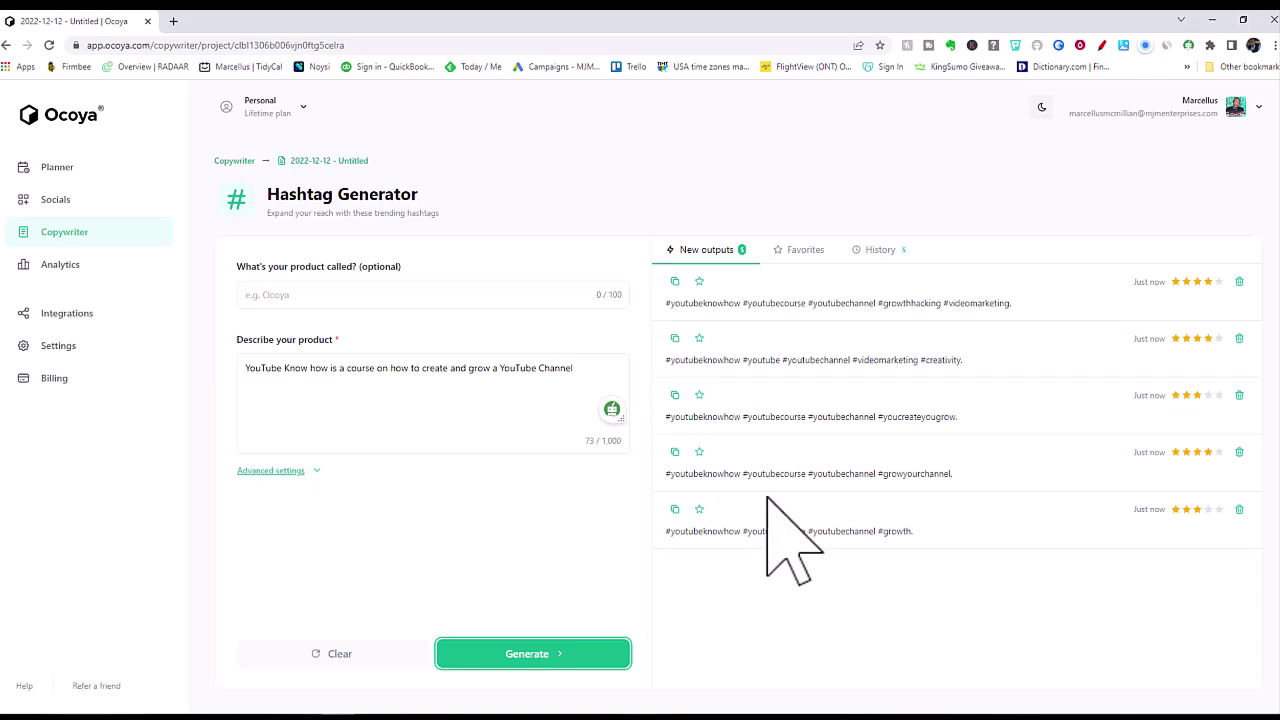
{"action": "left_click", "coordinate": [310, 470]}
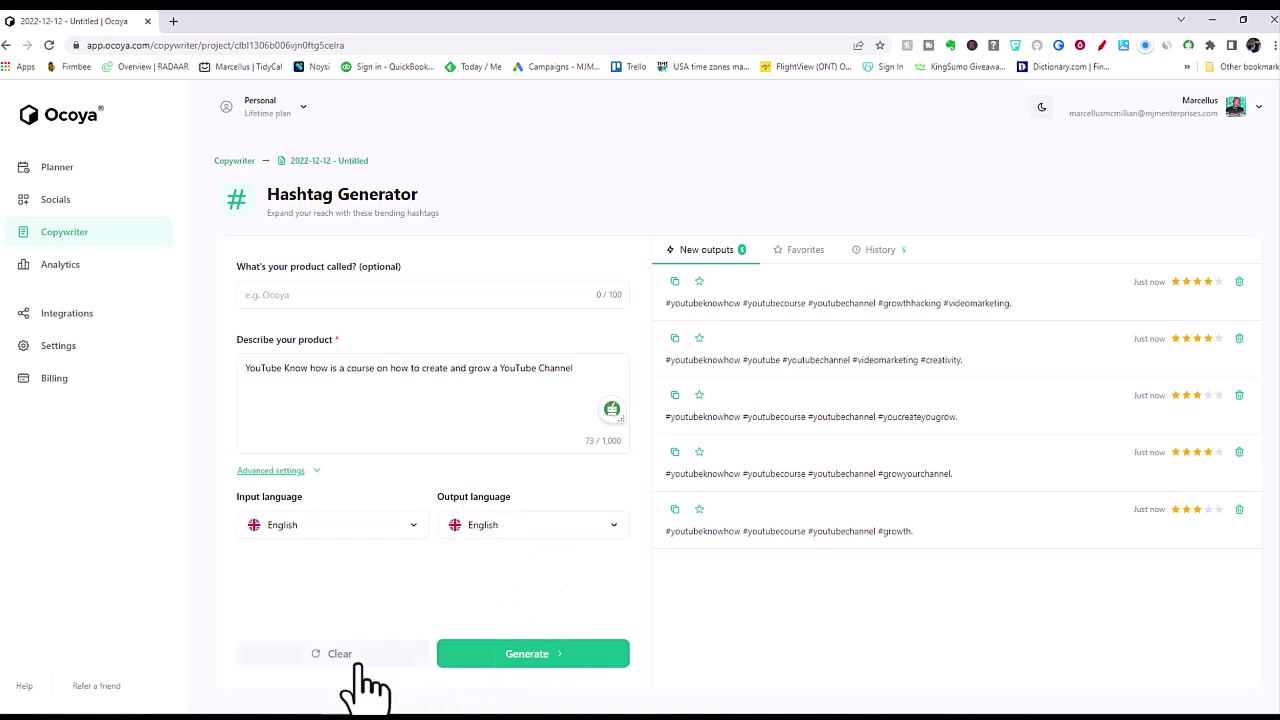
Clear the product description, return to Copywriter, and start renaming the 2022-12-12 - Untitled project
{"action": "left_click", "coordinate": [345, 658]}
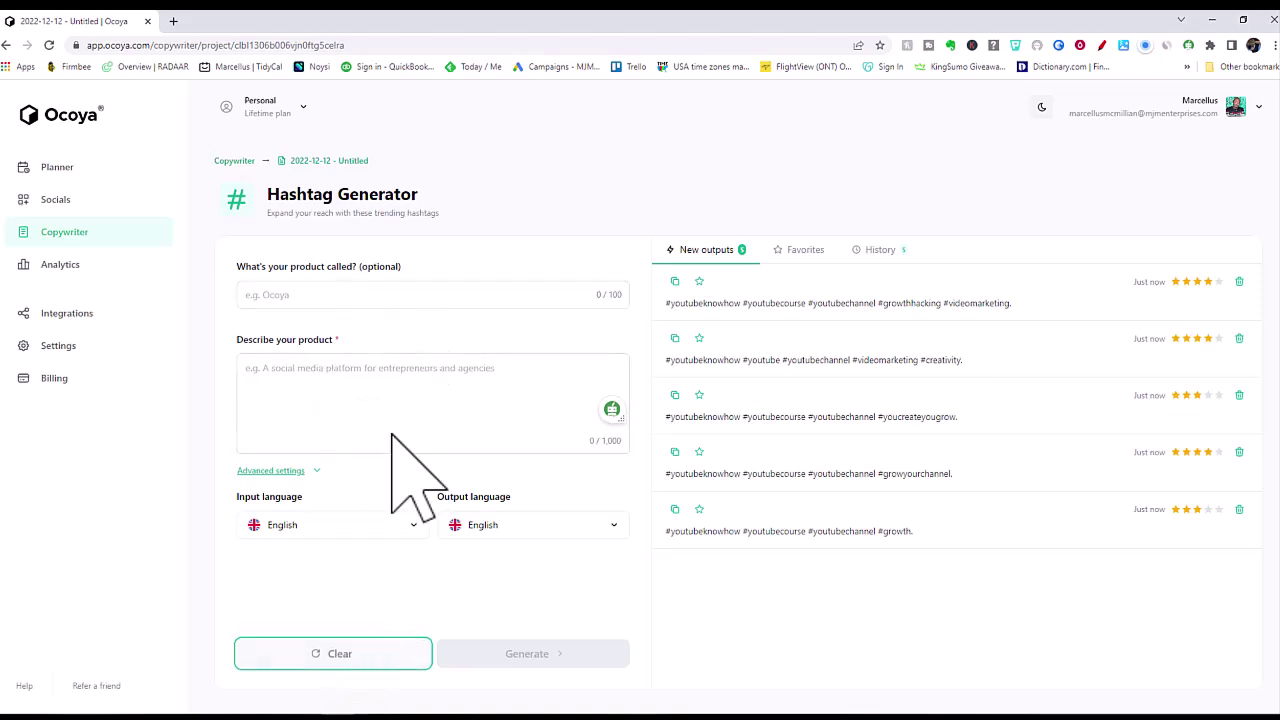
{"action": "left_click", "coordinate": [62, 236]}
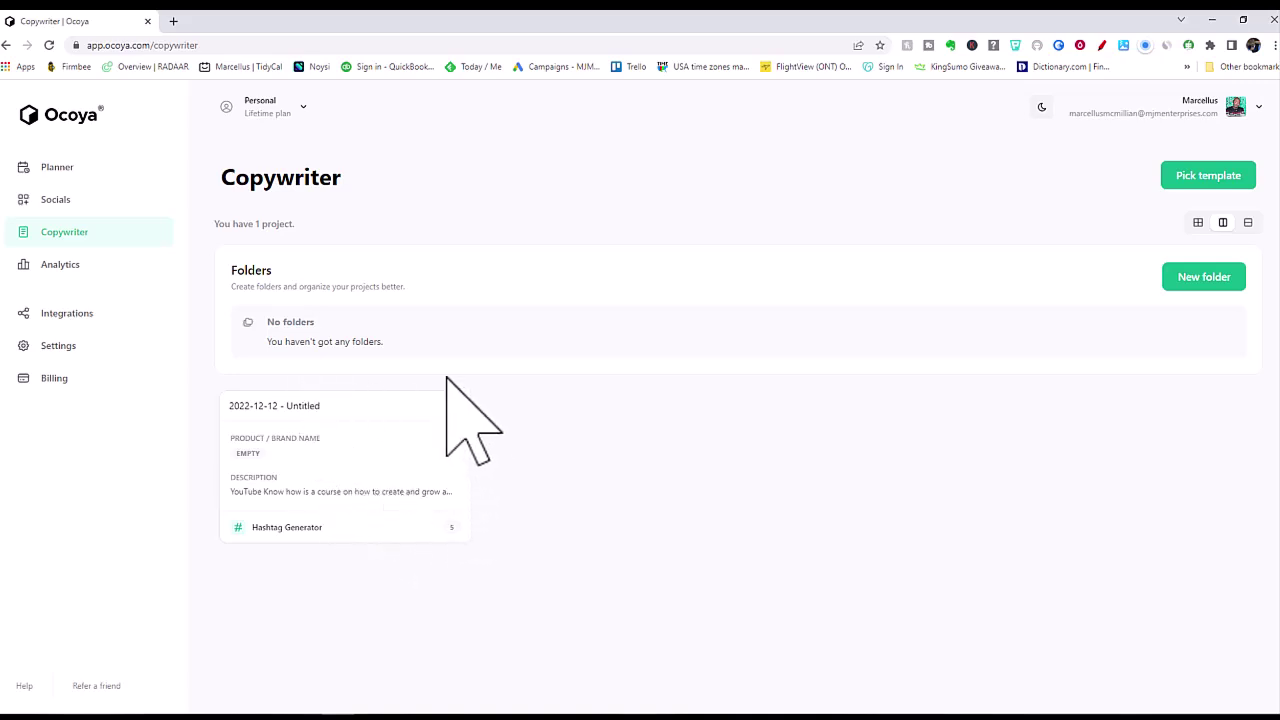
{"action": "left_click", "coordinate": [328, 404]}
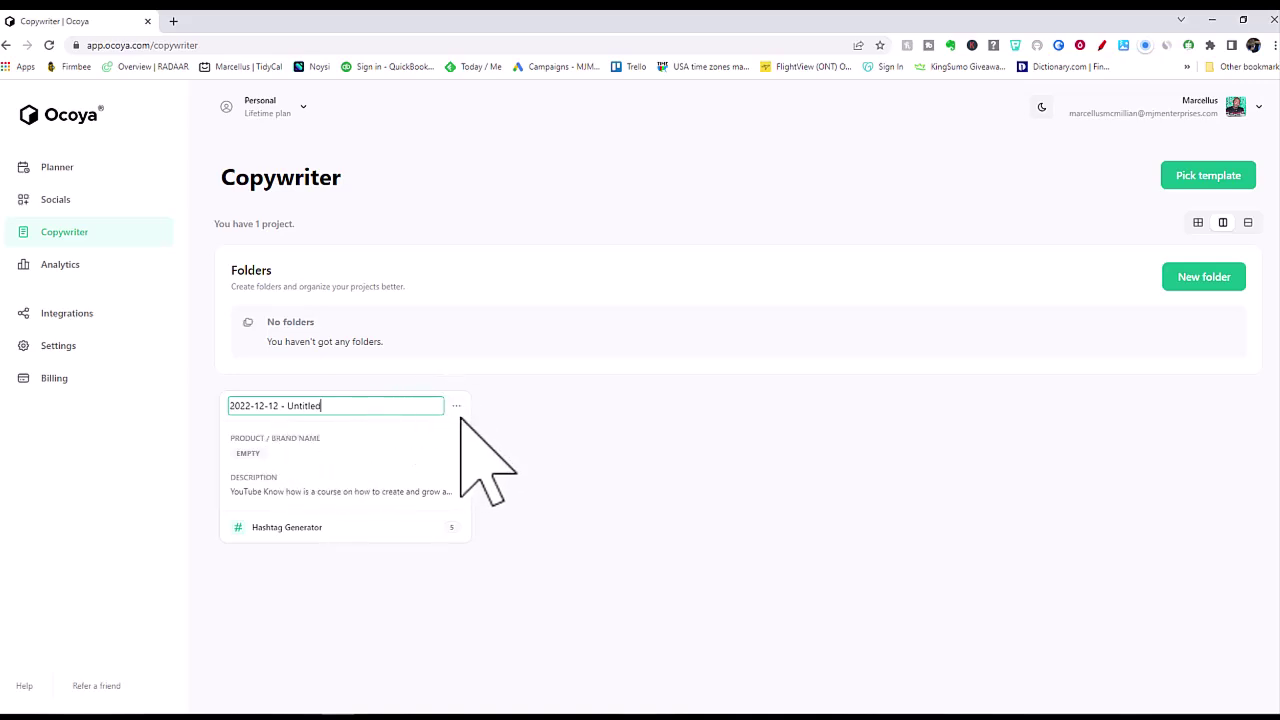
Start a new post on the Planner content page with the Twitter profile as destination
{"action": "left_click", "coordinate": [58, 172]}
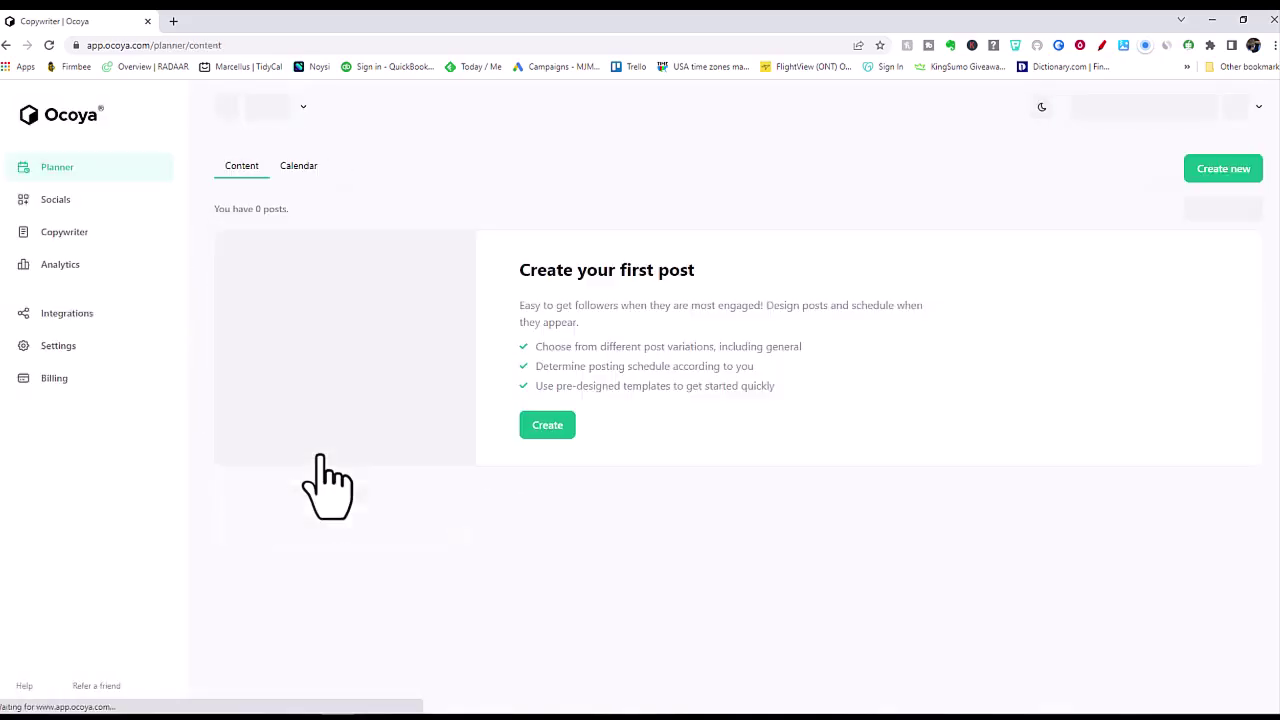
{"action": "left_click", "coordinate": [547, 452]}
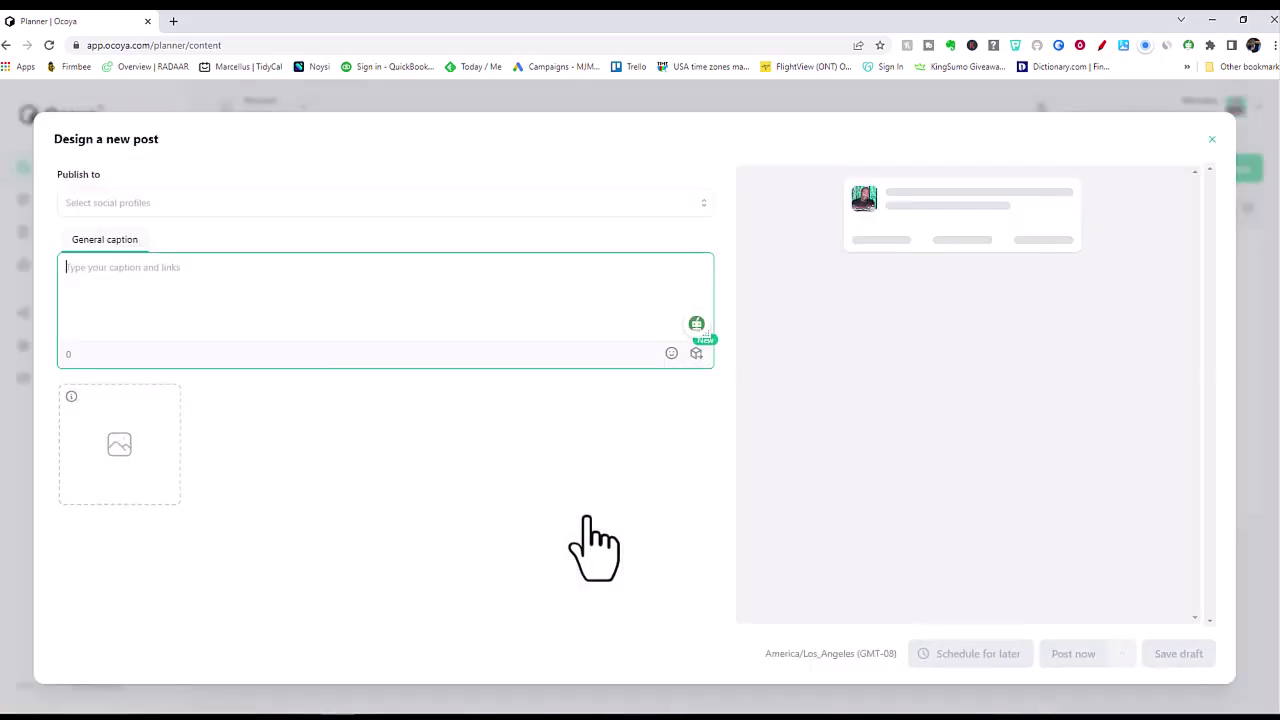
{"action": "left_click", "coordinate": [698, 204]}
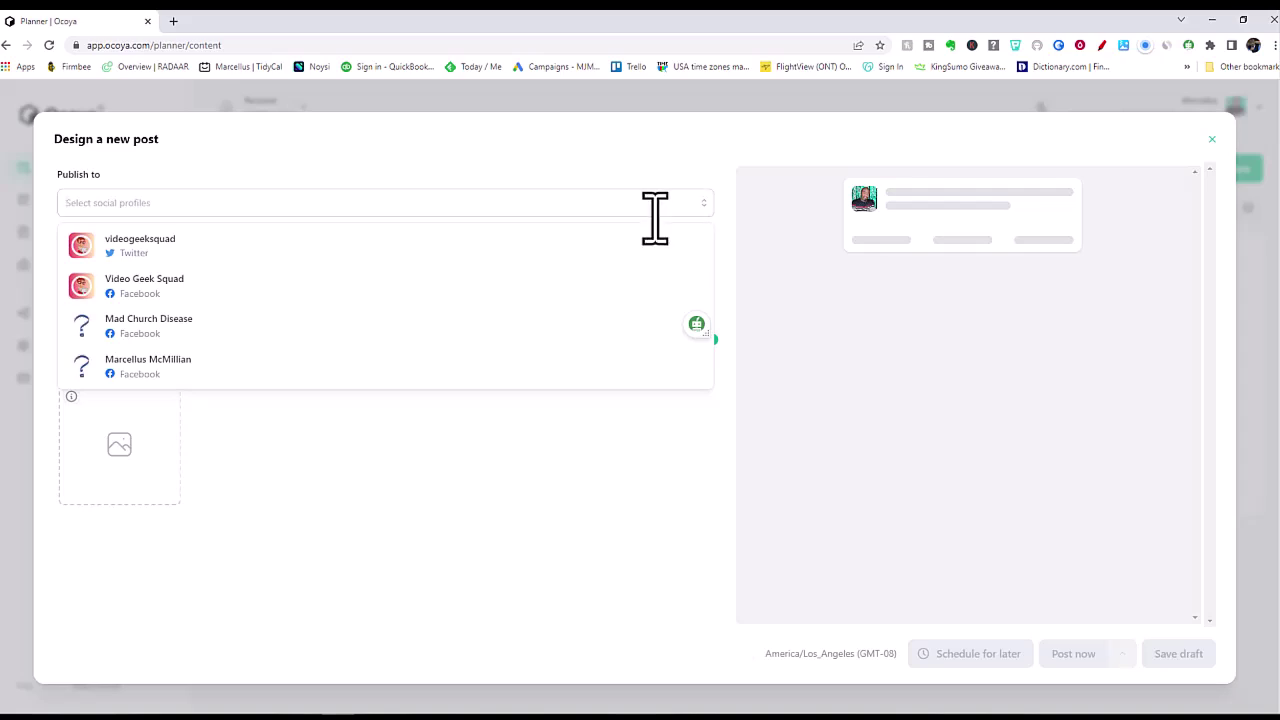
{"action": "left_click", "coordinate": [150, 248]}
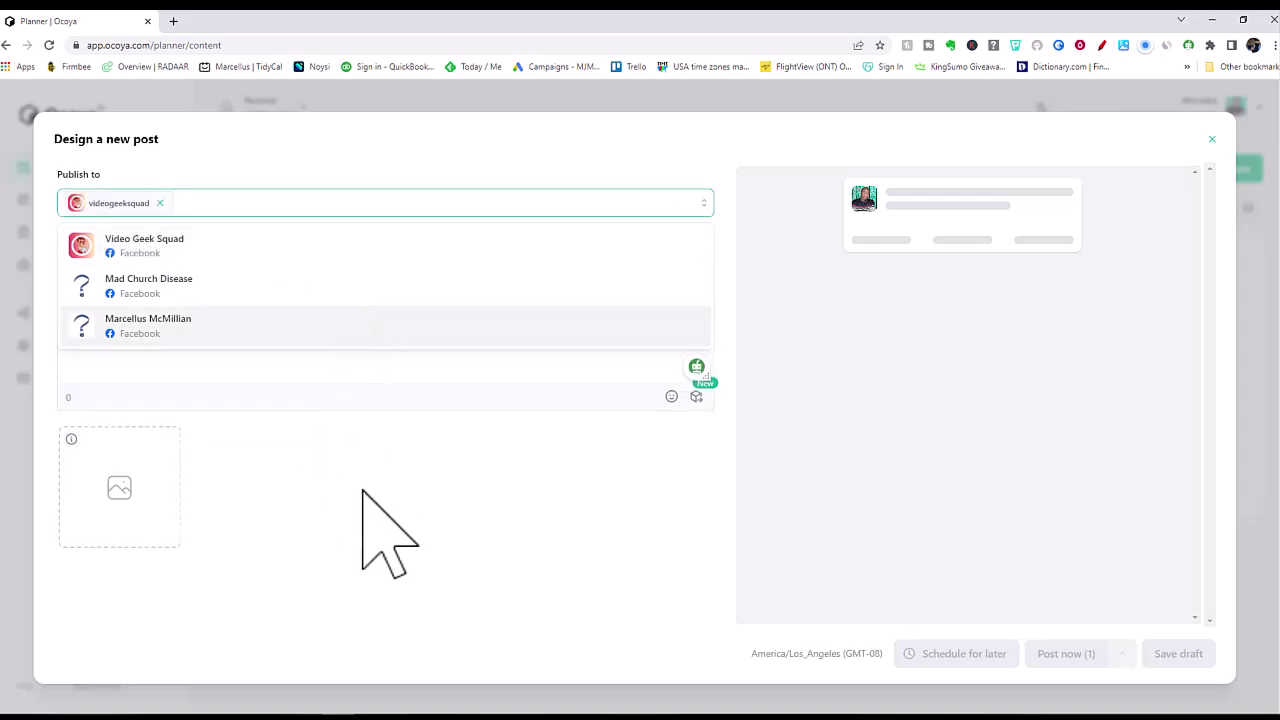
{"action": "left_click", "coordinate": [388, 542]}
Write the caption 'Today is a great day for working on your business make it the best day possiable'
{"action": "left_click", "coordinate": [158, 346]}
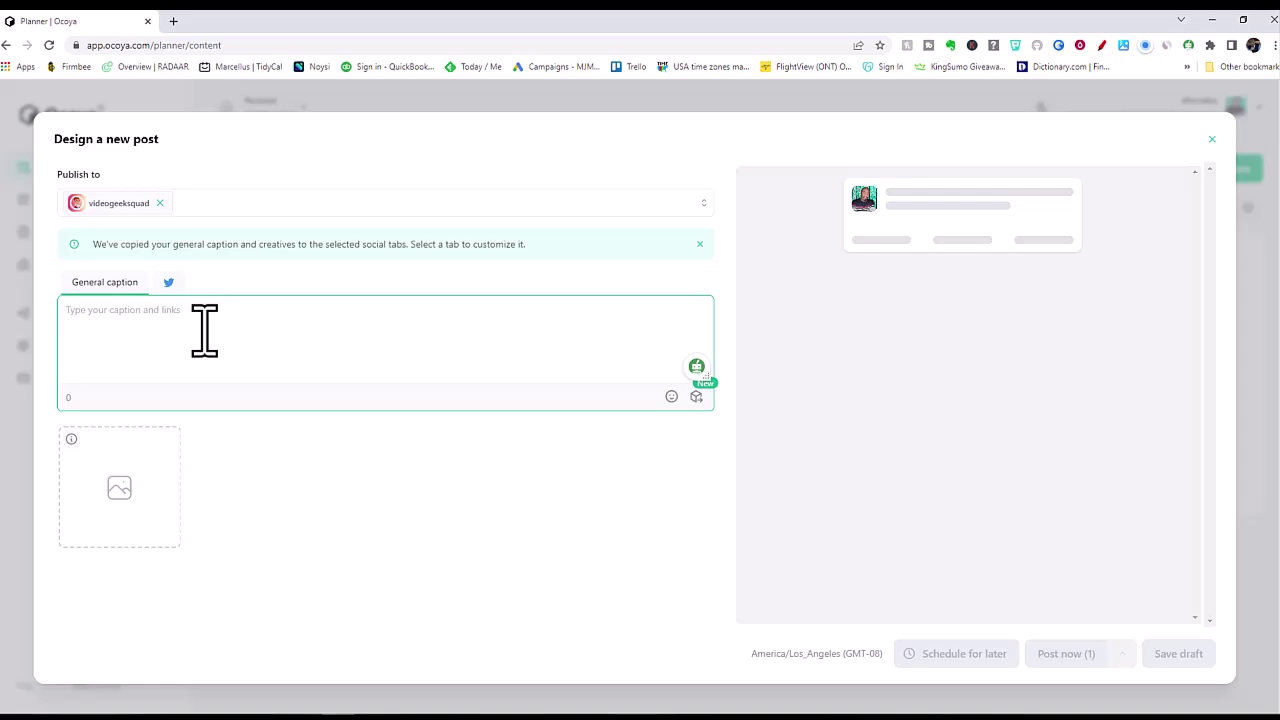
{"action": "type", "text": "Too"}
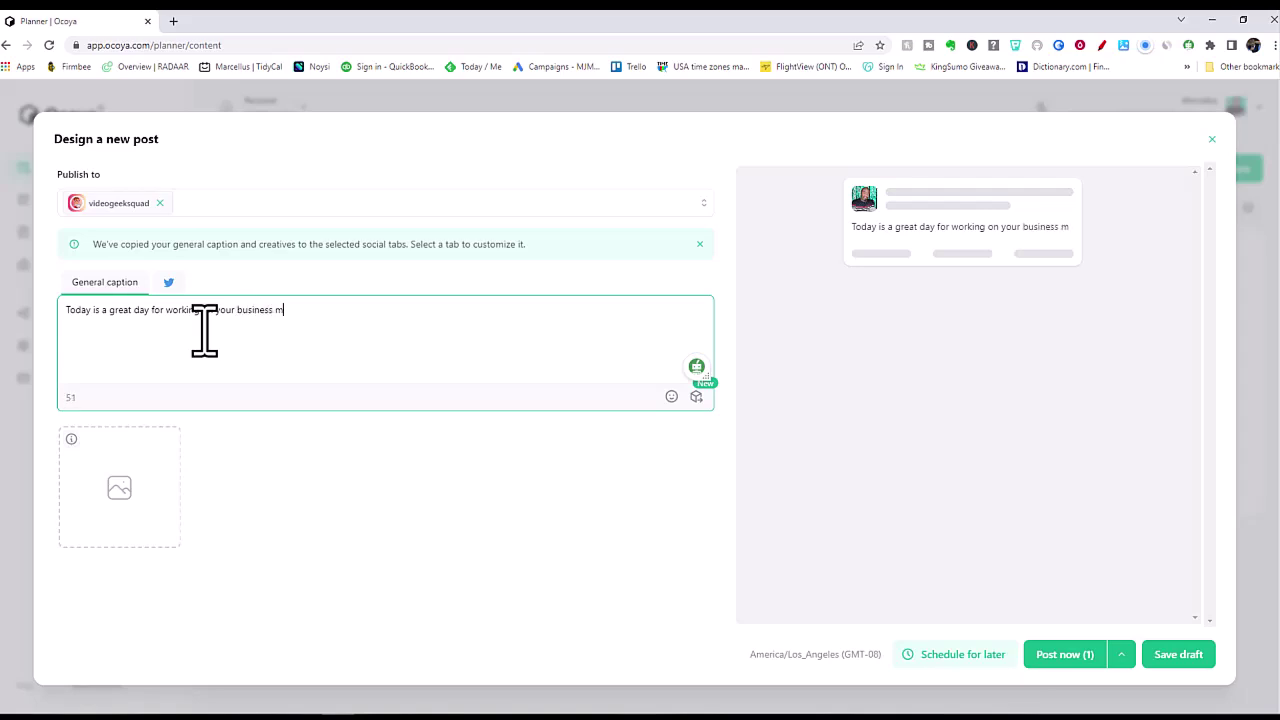
{"action": "type", "text": "ake it the best day possiable"}
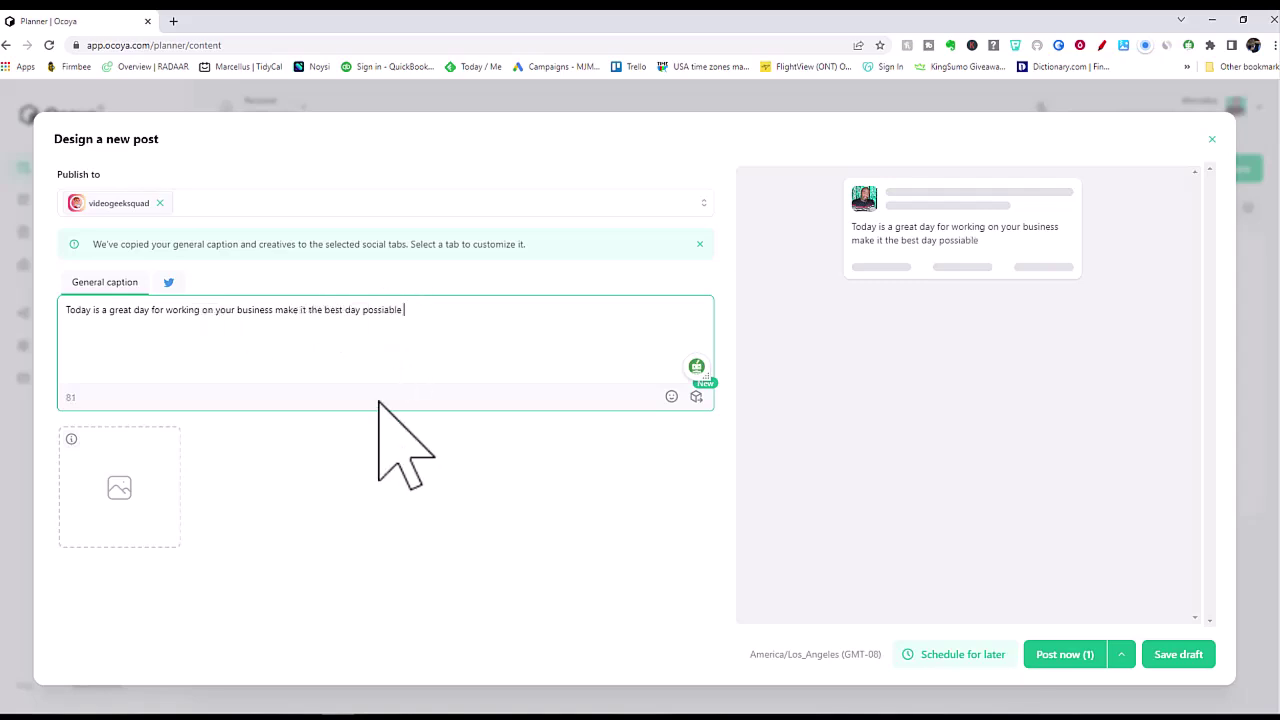
{"action": "left_click", "coordinate": [145, 510]}
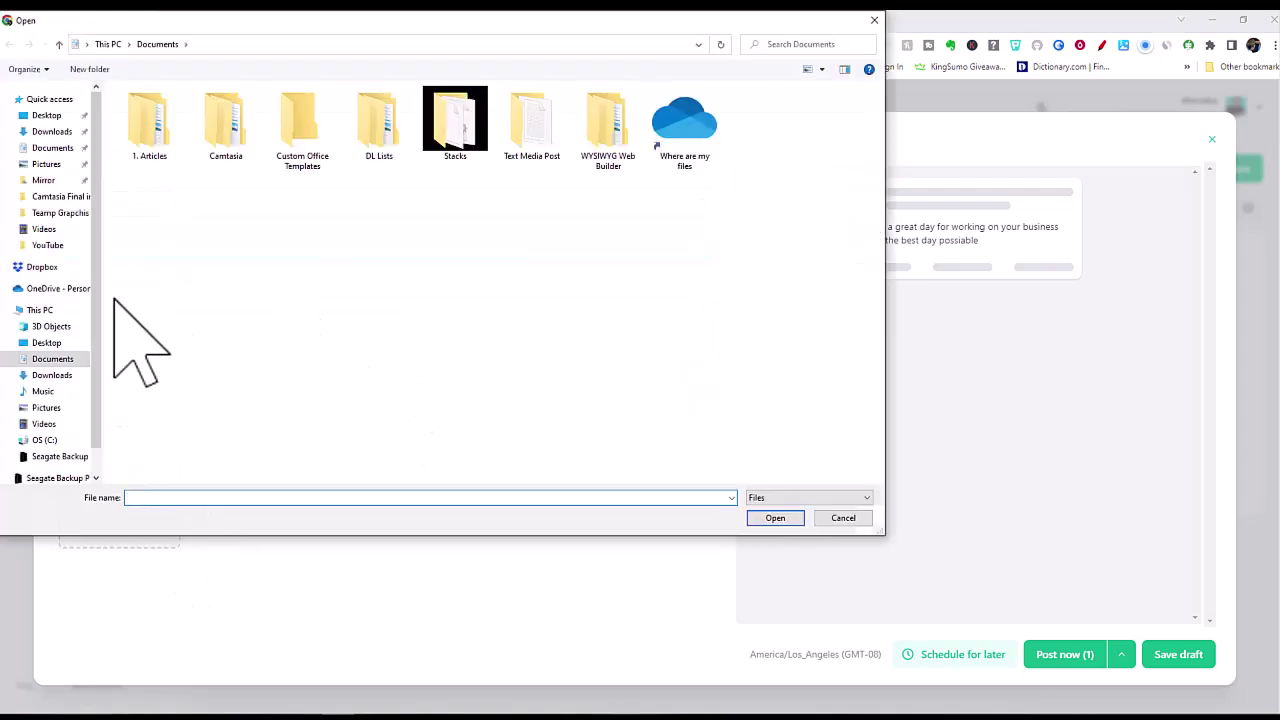
Look through the Pictures folder and the emoji picker without adding anything
{"action": "left_click", "coordinate": [50, 409]}
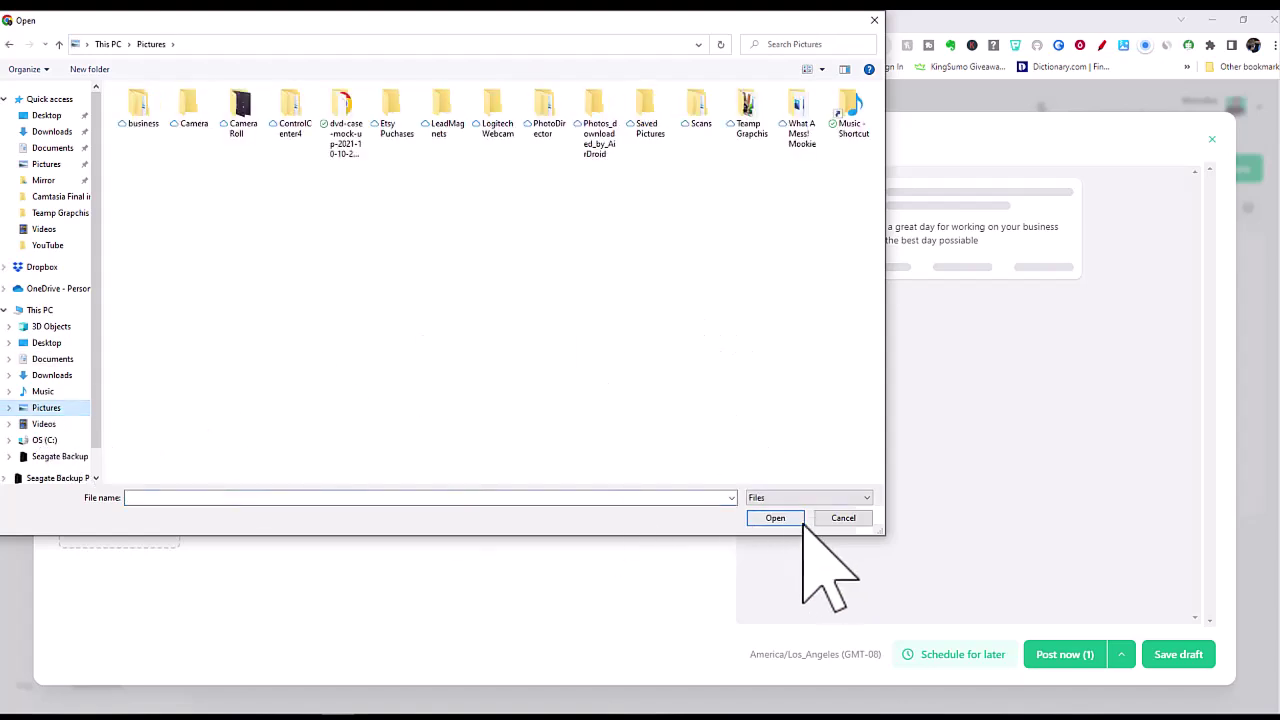
{"action": "left_click", "coordinate": [838, 517]}
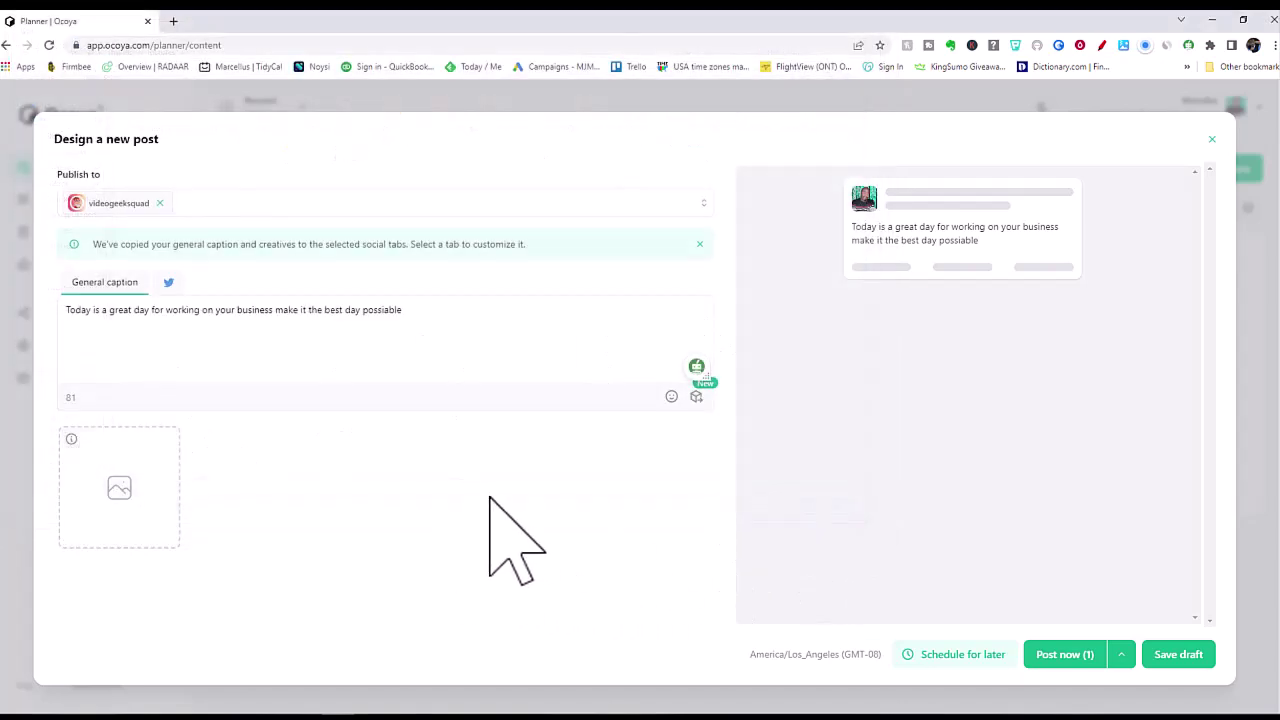
{"action": "left_click", "coordinate": [672, 397]}
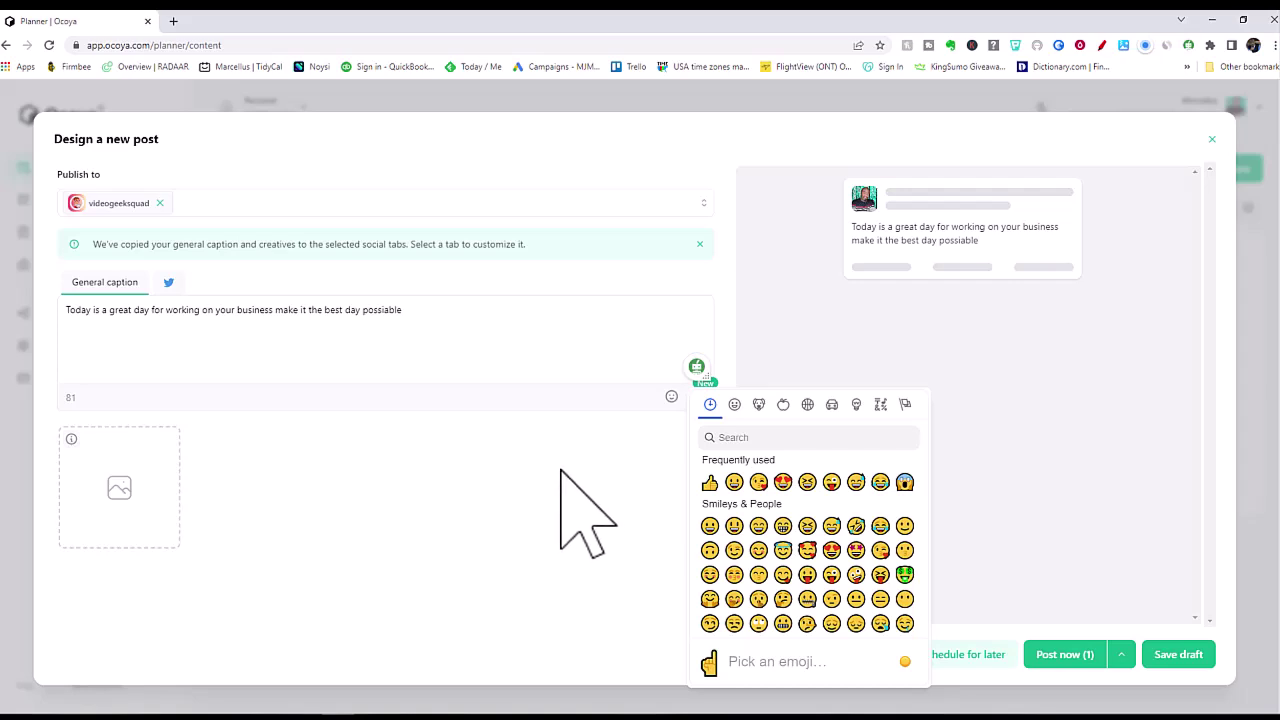
{"action": "left_click", "coordinate": [467, 472]}
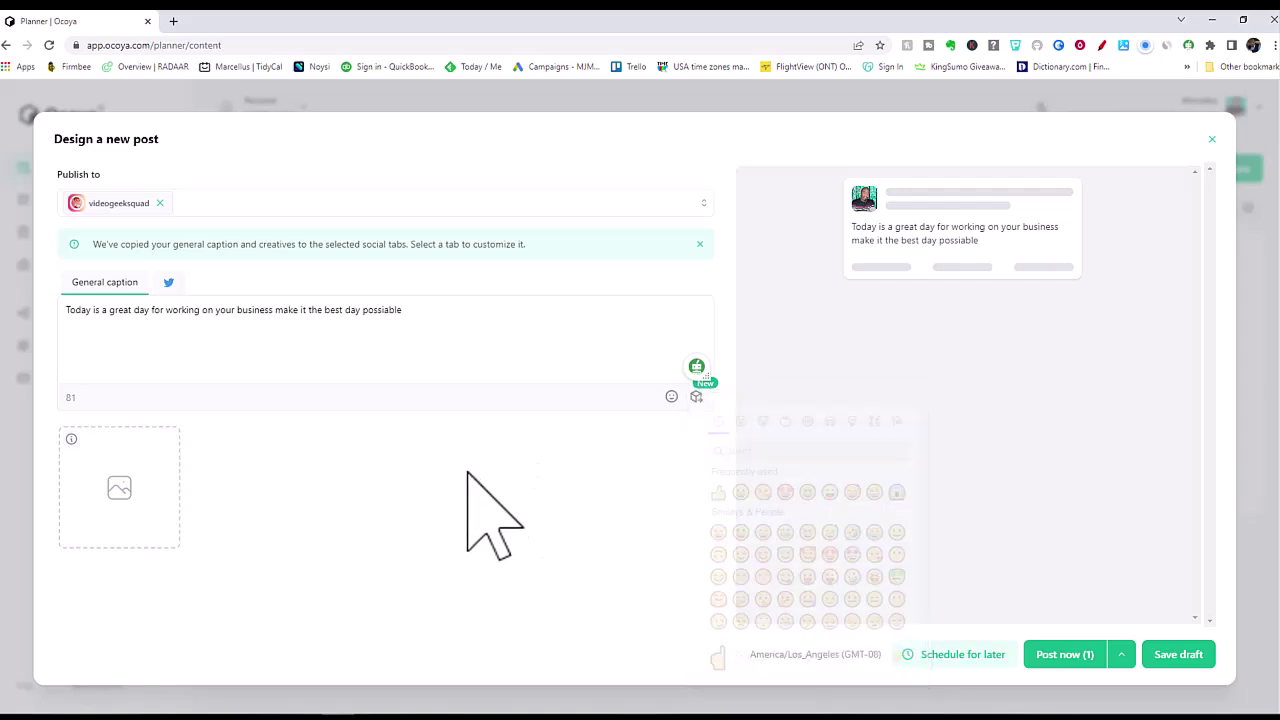
Attach the Logitech StreamCam webcam image from the Pictures 'Teamp Grapchis' folder
{"action": "left_click", "coordinate": [121, 484]}
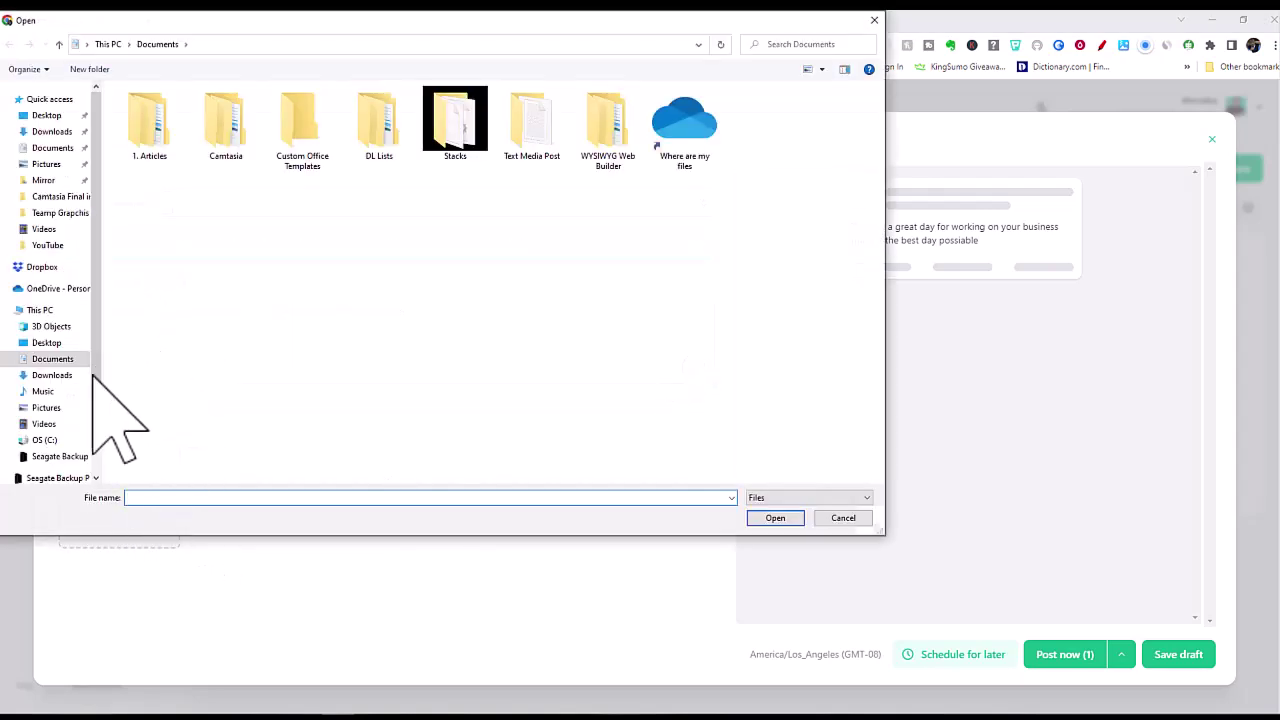
{"action": "left_click", "coordinate": [50, 408]}
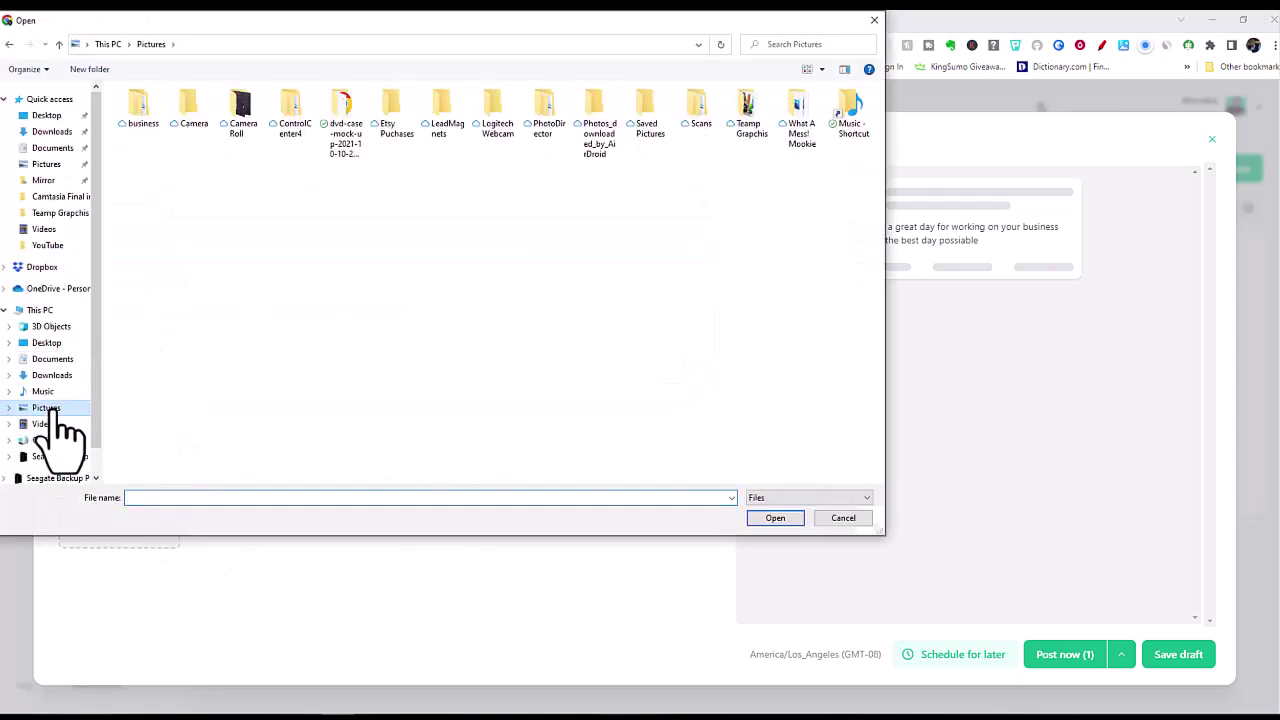
{"action": "double_click", "coordinate": [748, 115]}
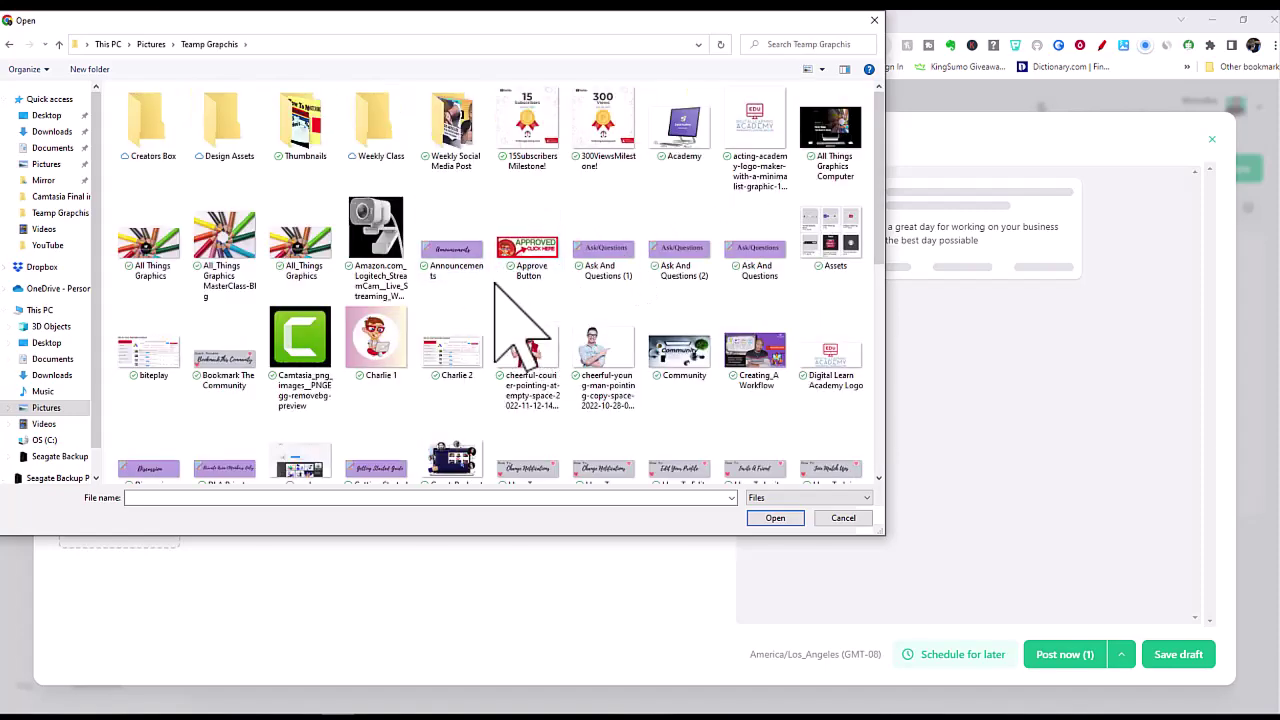
{"action": "left_click", "coordinate": [381, 232]}
{"action": "double_click", "coordinate": [381, 232]}
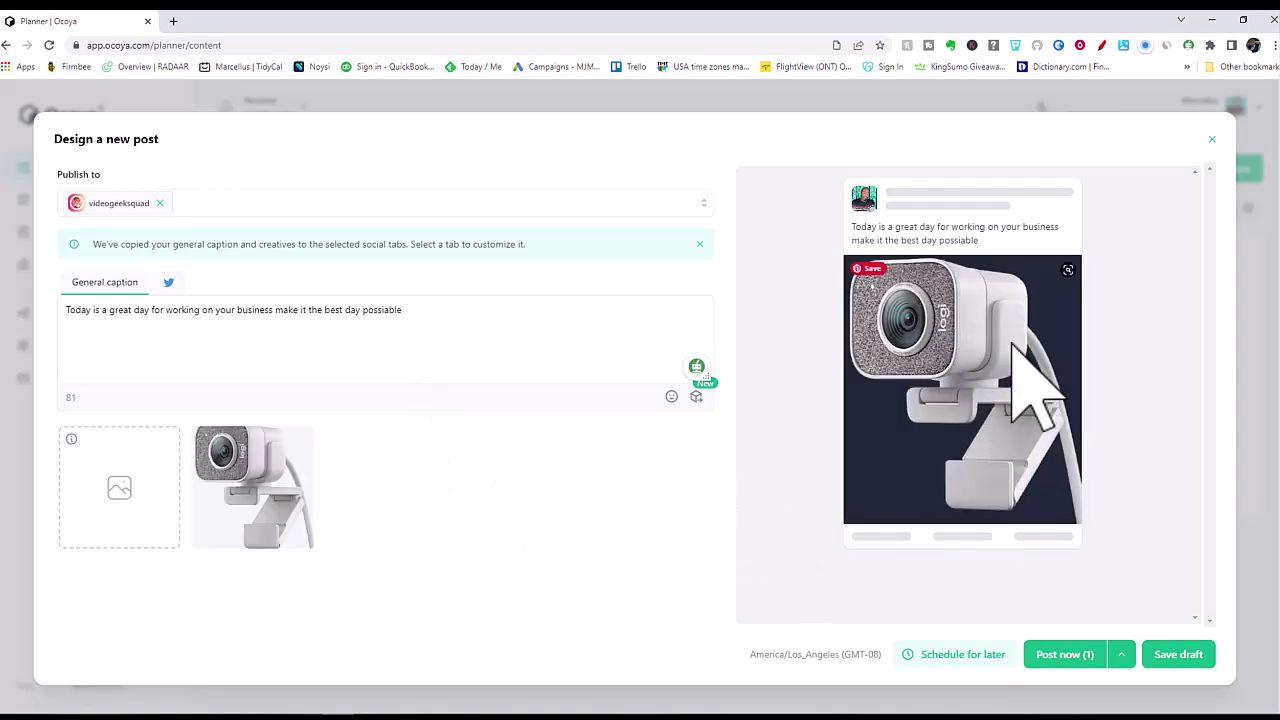
{"action": "mouse_move", "coordinate": [962, 390]}
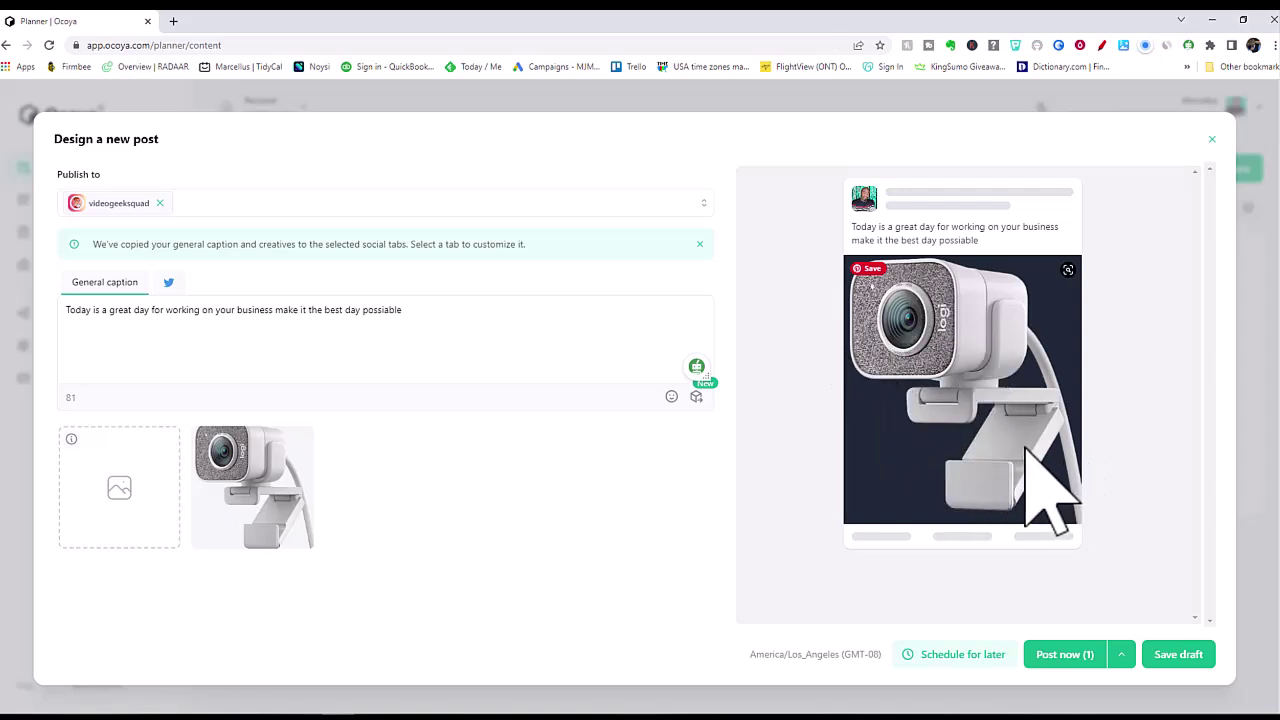
Bring up the design templates gallery beside the post
{"action": "left_click", "coordinate": [696, 397]}
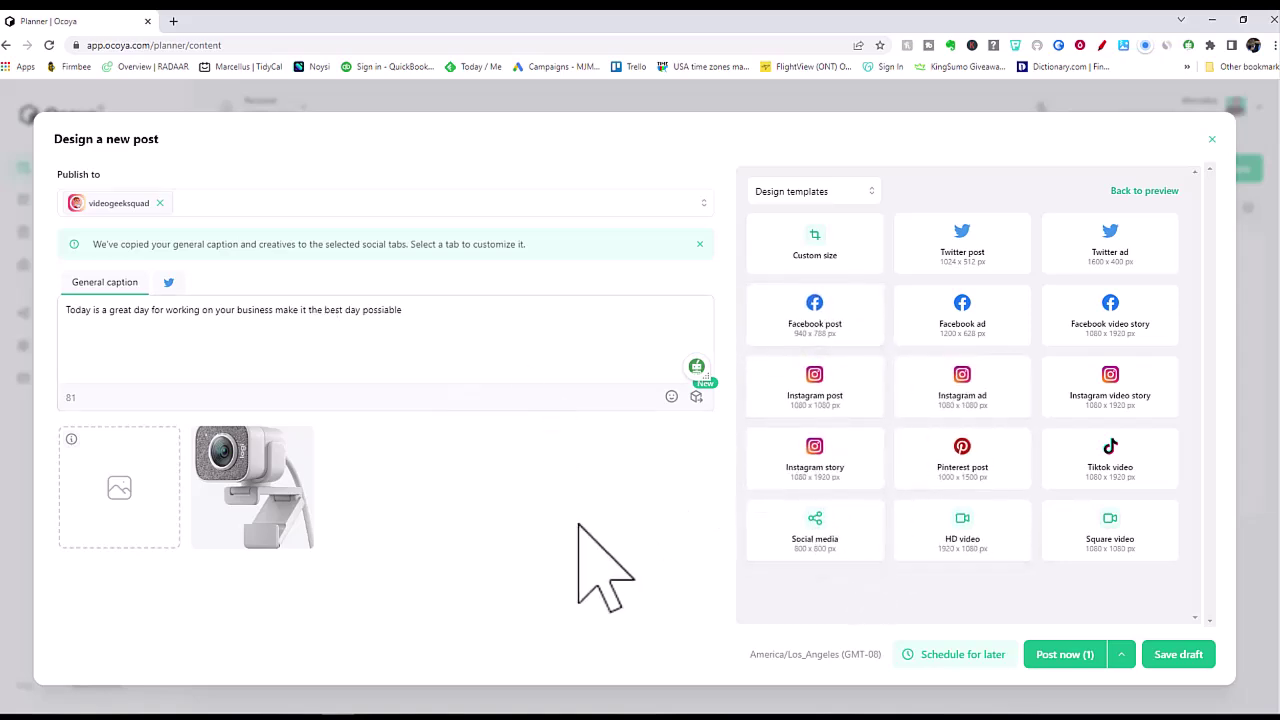
Return to the post preview and inspect the Post now and Schedule for later options unchanged
{"action": "left_click", "coordinate": [1140, 191]}
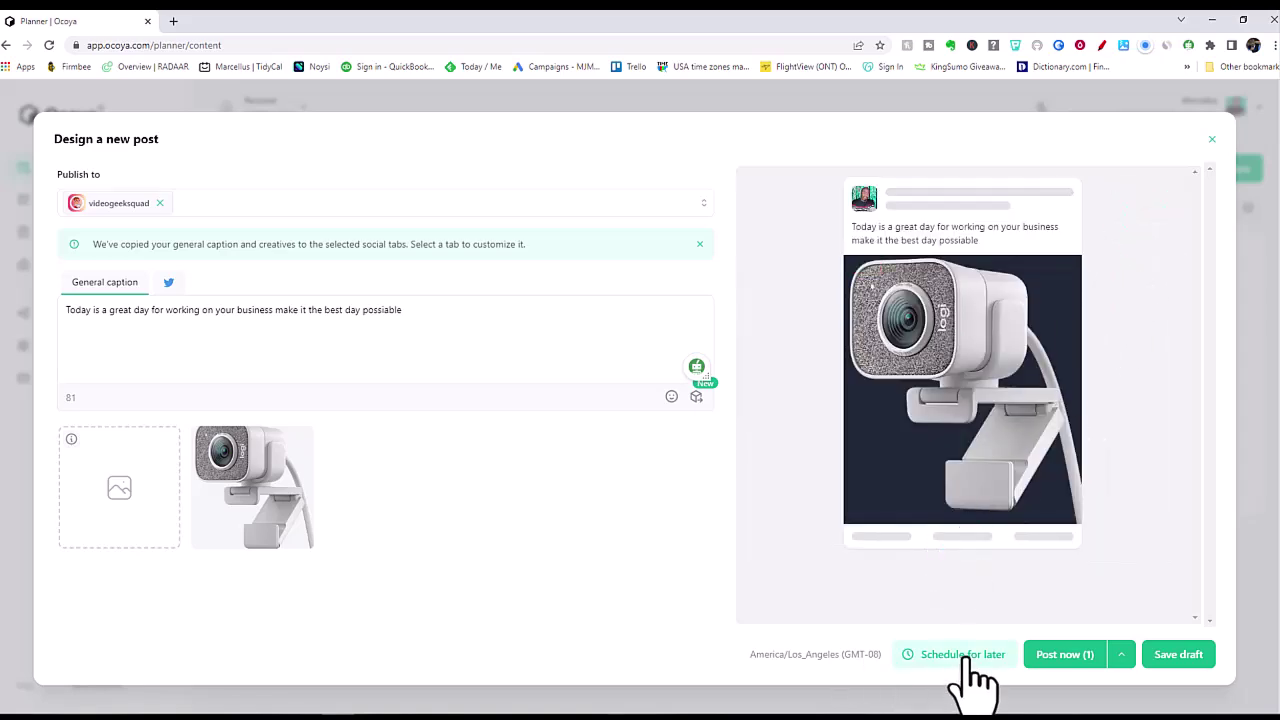
{"action": "left_click", "coordinate": [1121, 656]}
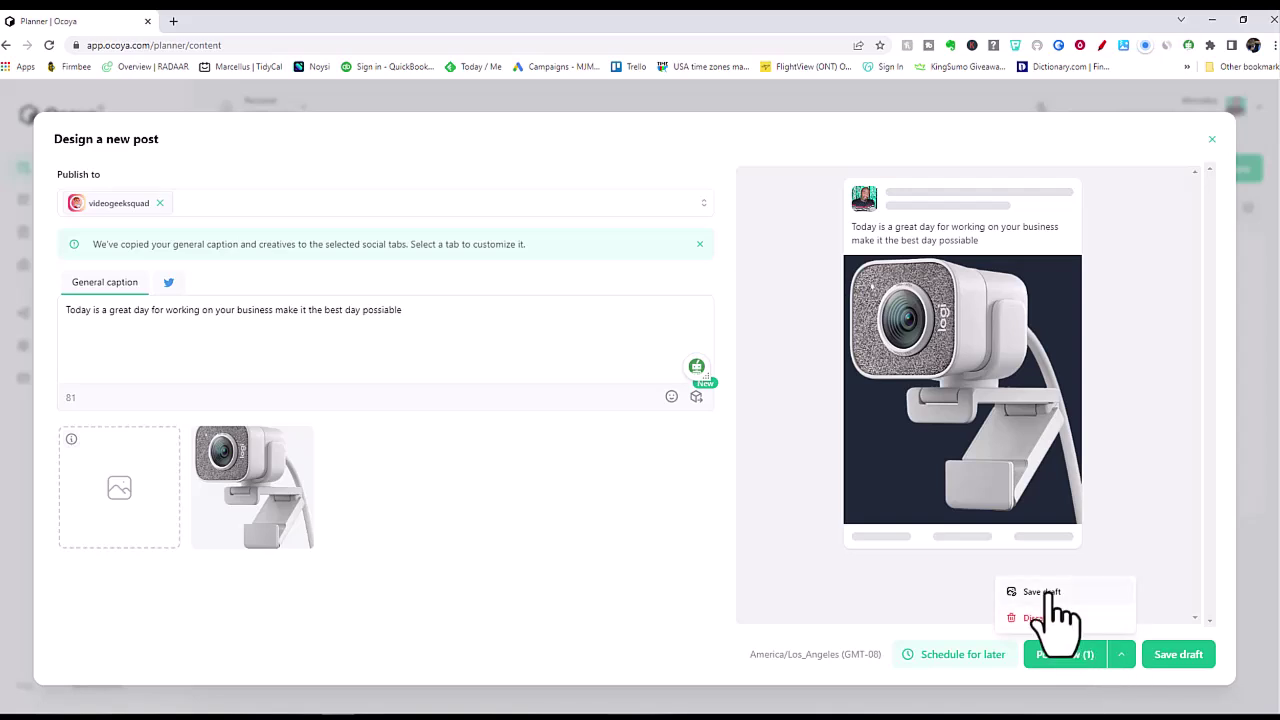
{"action": "left_click", "coordinate": [1121, 656]}
{"action": "left_click", "coordinate": [993, 690]}
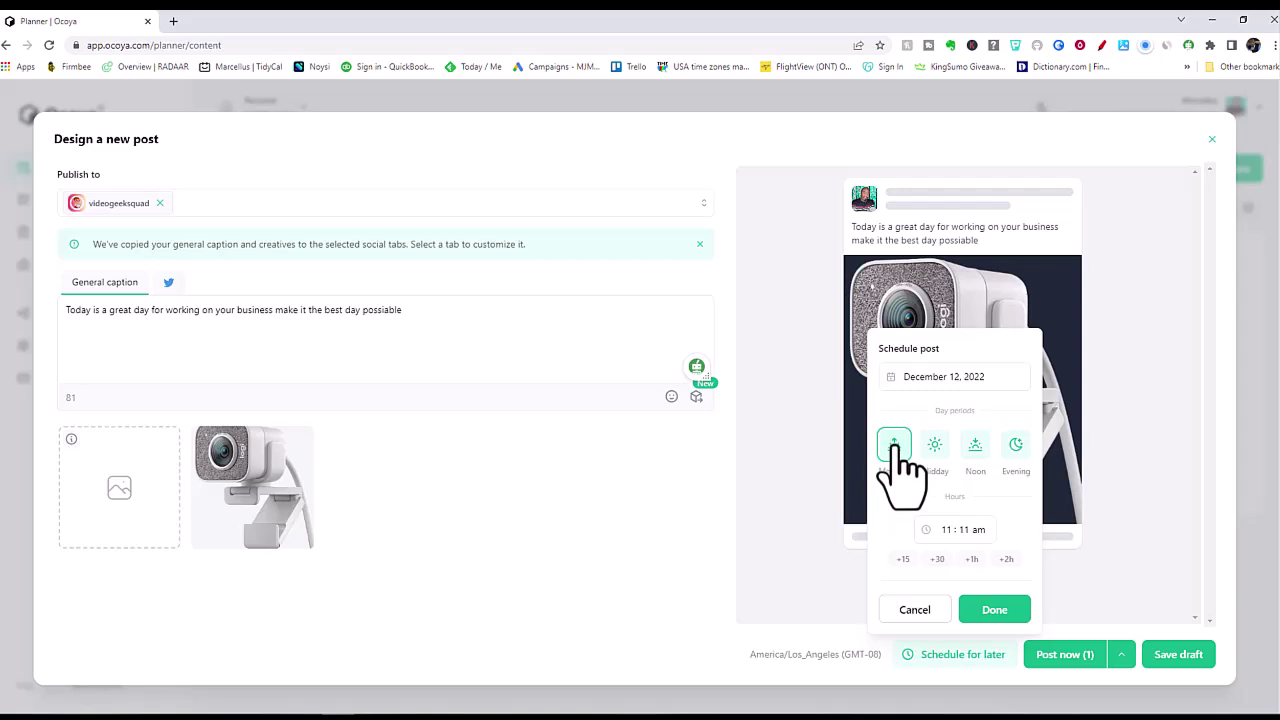
{"action": "left_click", "coordinate": [906, 612]}
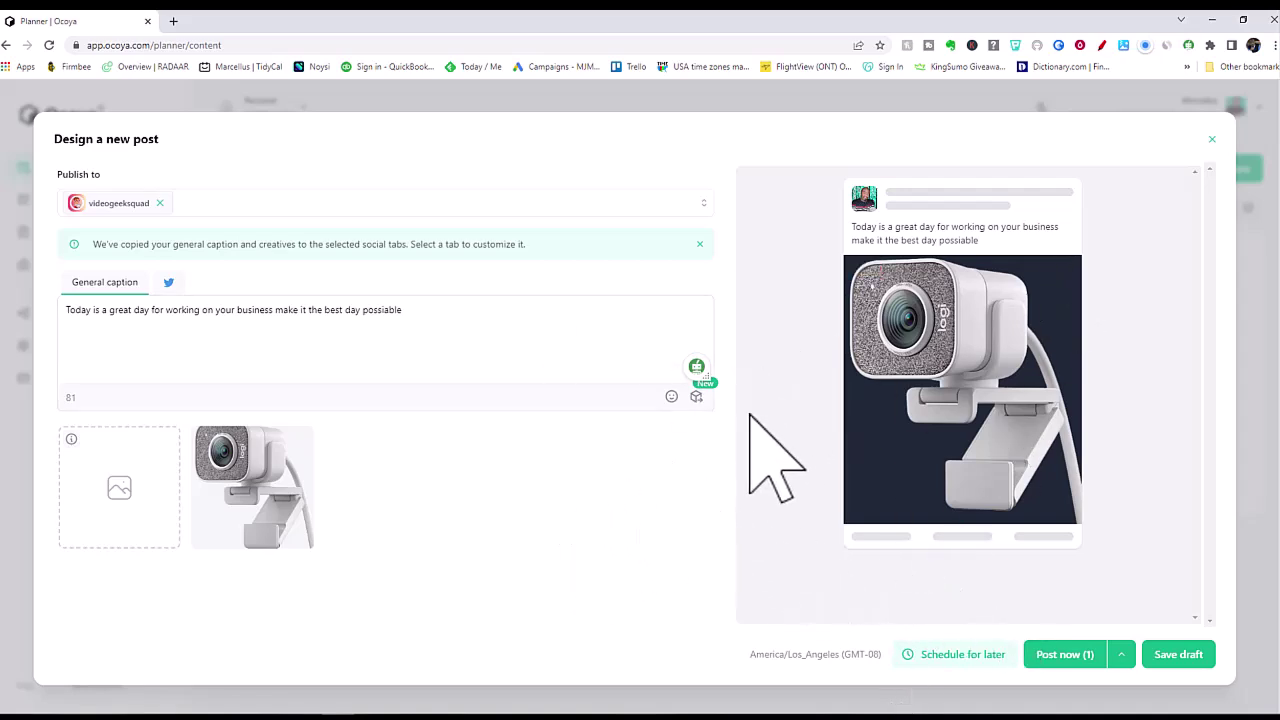
Start a blank 940x788 Facebook post design and browse the trending stock photos
{"action": "left_click", "coordinate": [697, 397]}
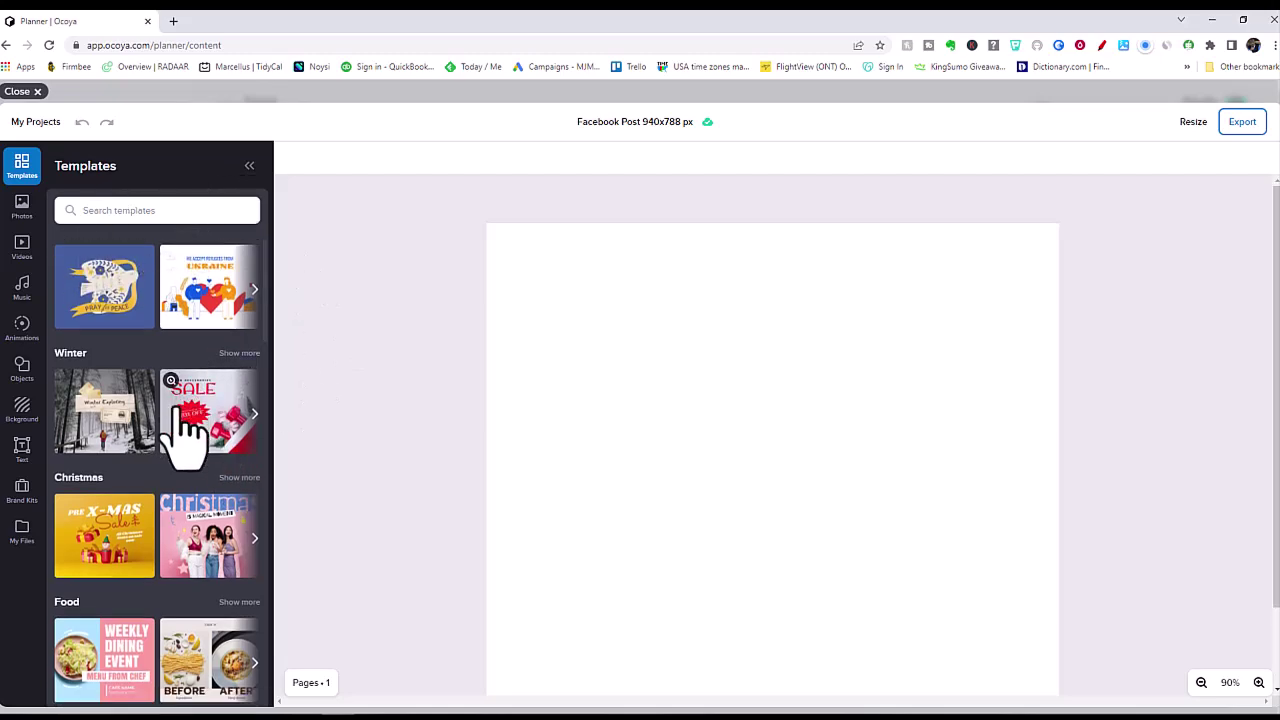
{"action": "scroll", "coordinate": [185, 425], "scroll_direction": "down", "scroll_amount": 5}
{"action": "scroll", "coordinate": [183, 425], "scroll_direction": "down", "scroll_amount": 1}
{"action": "scroll", "coordinate": [183, 430], "scroll_direction": "down", "scroll_amount": 5}
{"action": "scroll", "coordinate": [183, 430], "scroll_direction": "down", "scroll_amount": 3}
{"action": "scroll", "coordinate": [183, 435], "scroll_direction": "up", "scroll_amount": 10}
{"action": "scroll", "coordinate": [183, 430], "scroll_direction": "up", "scroll_amount": 4}
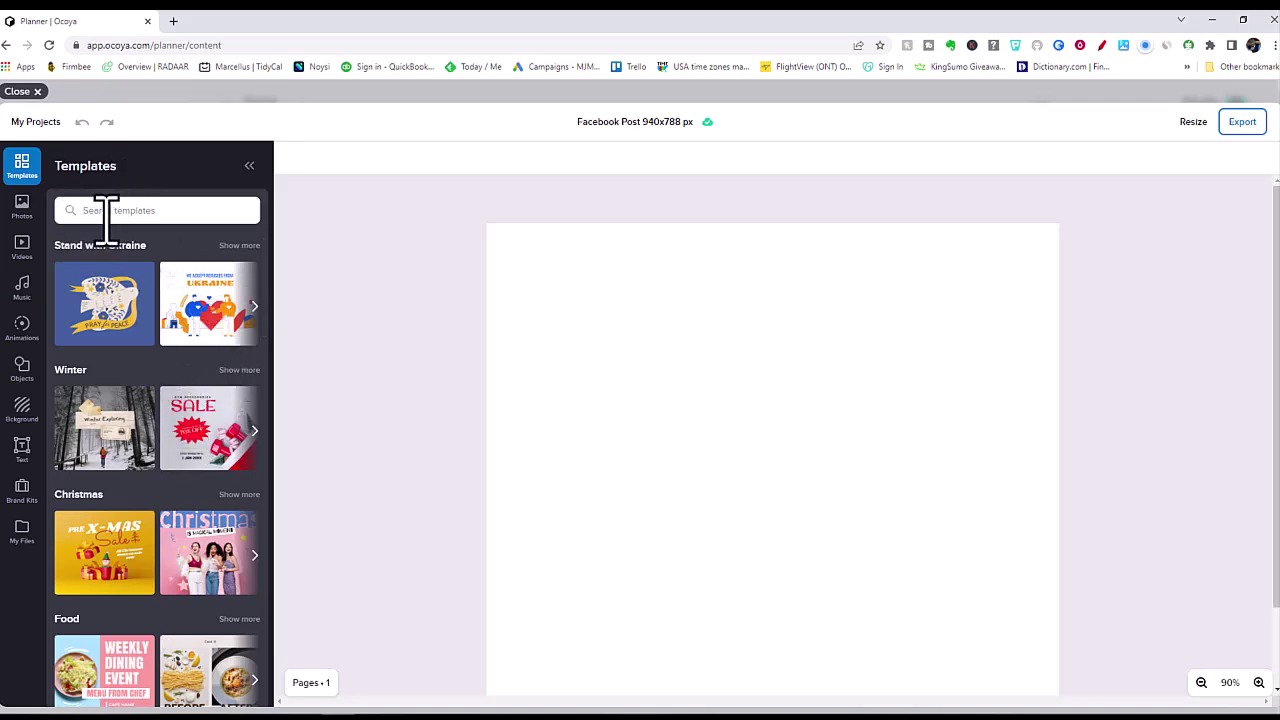
{"action": "left_click", "coordinate": [22, 210]}
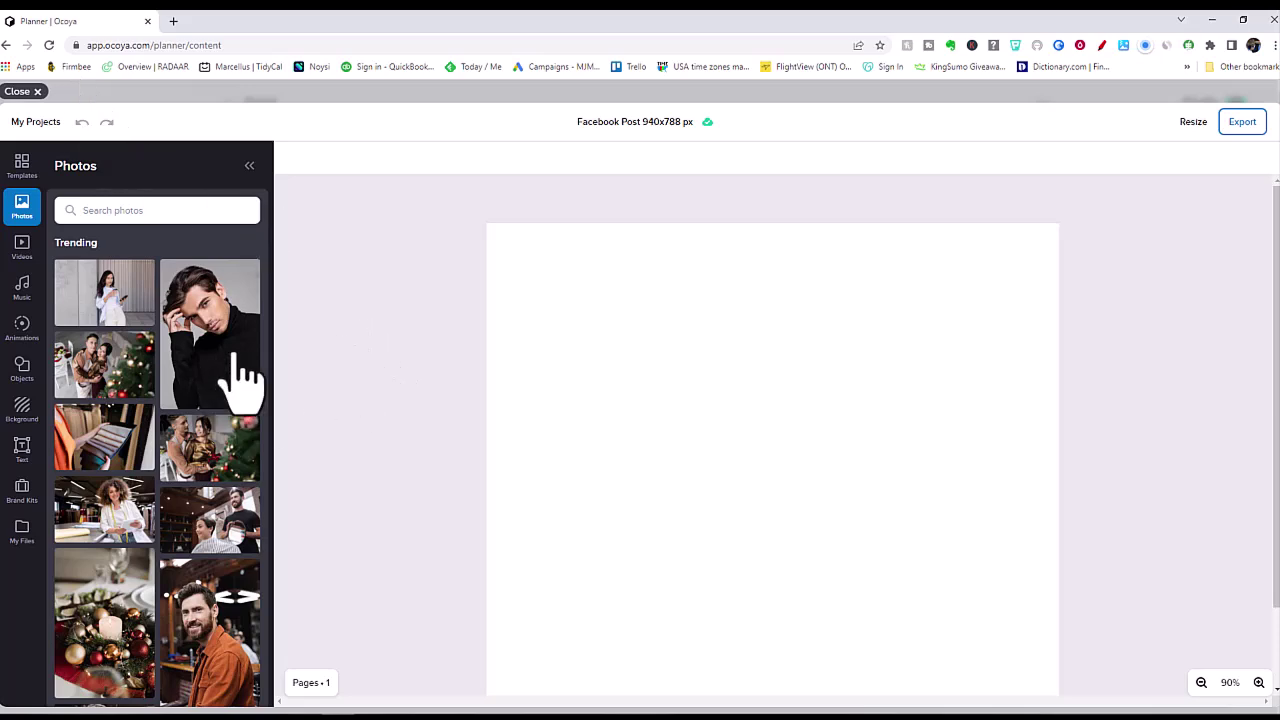
Set the gold snowflake-and-pine holiday photo as the Facebook canvas background
{"action": "left_click", "coordinate": [24, 406]}
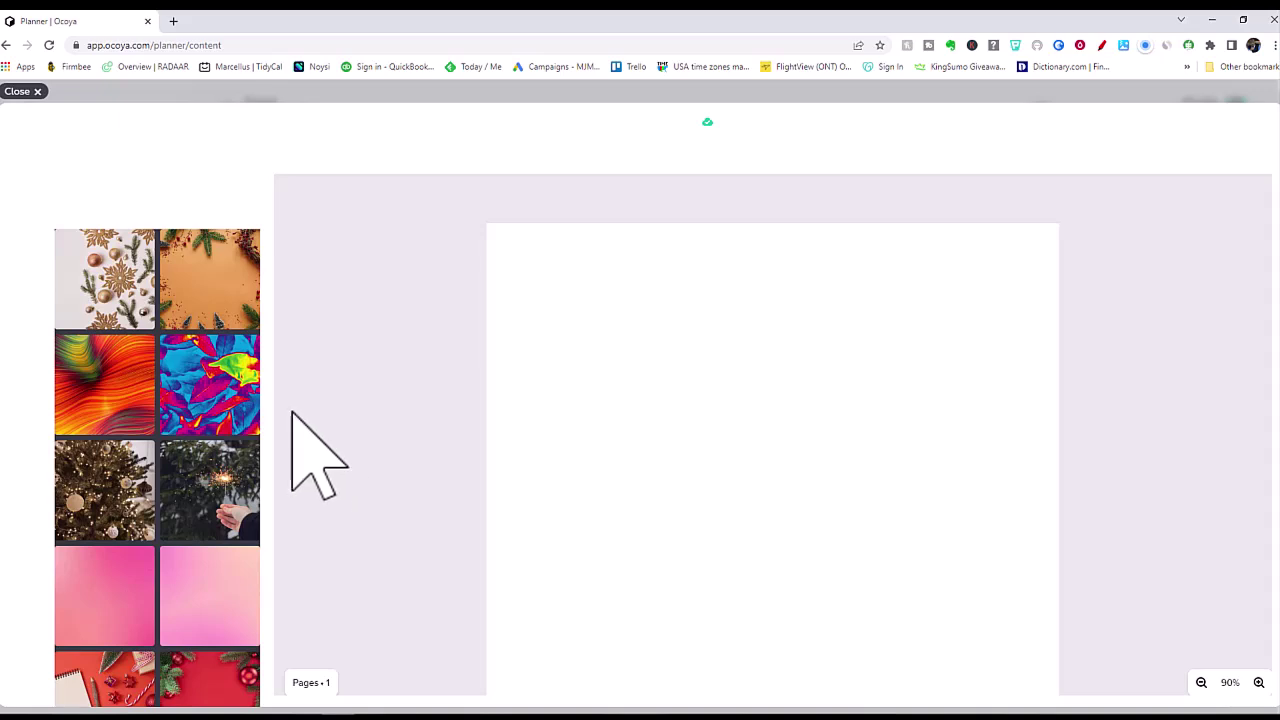
{"action": "left_click", "coordinate": [93, 296]}
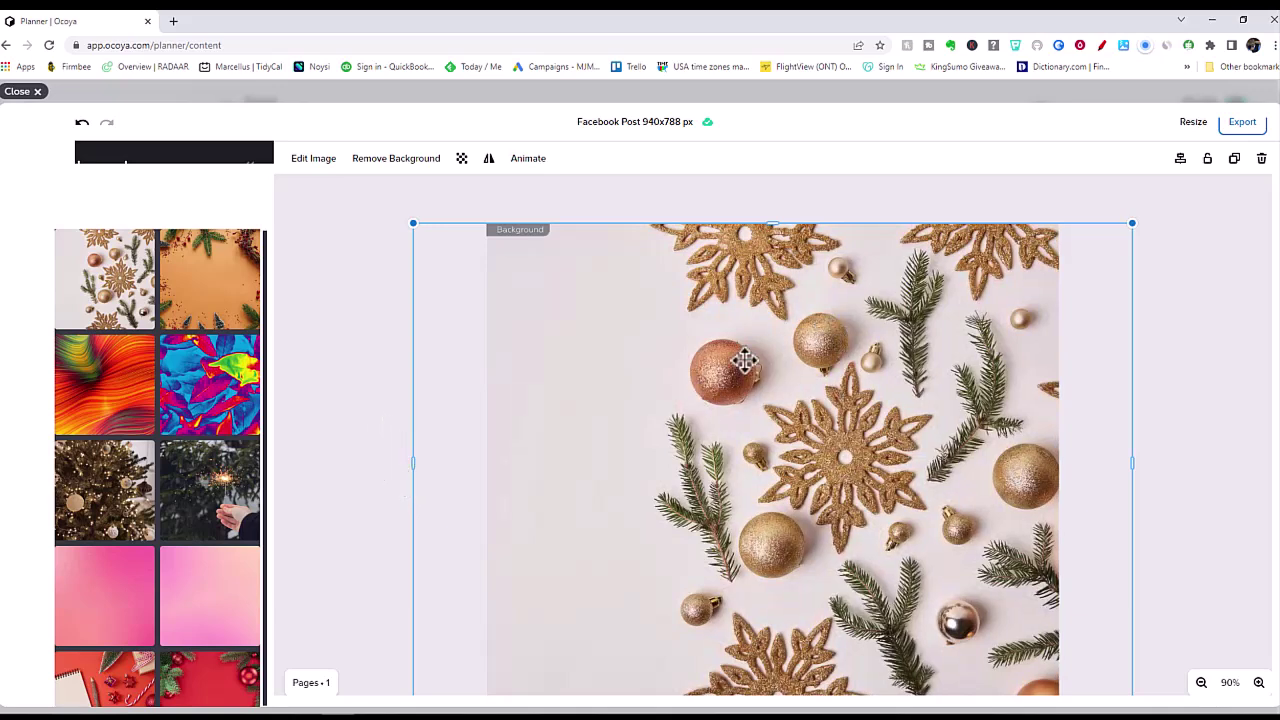
{"action": "left_click", "coordinate": [343, 225]}
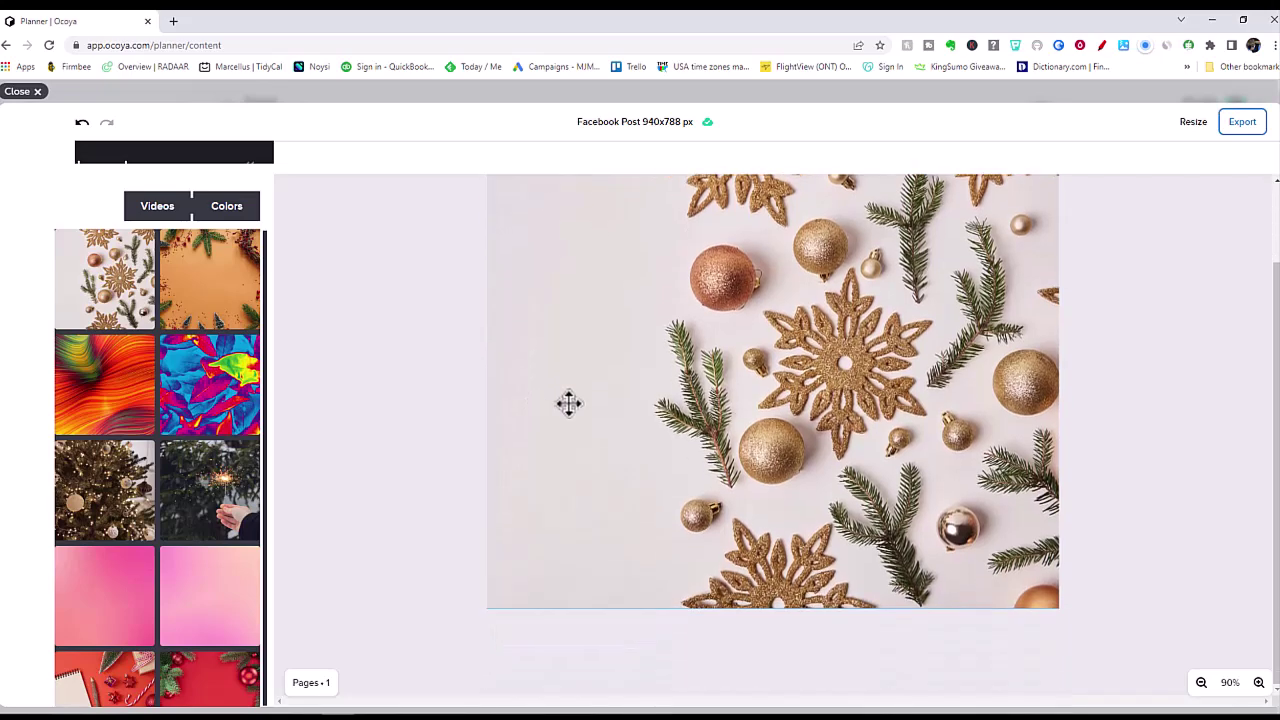
Browse the stock photo library, then view the empty uploaded files library
{"action": "left_click", "coordinate": [23, 205]}
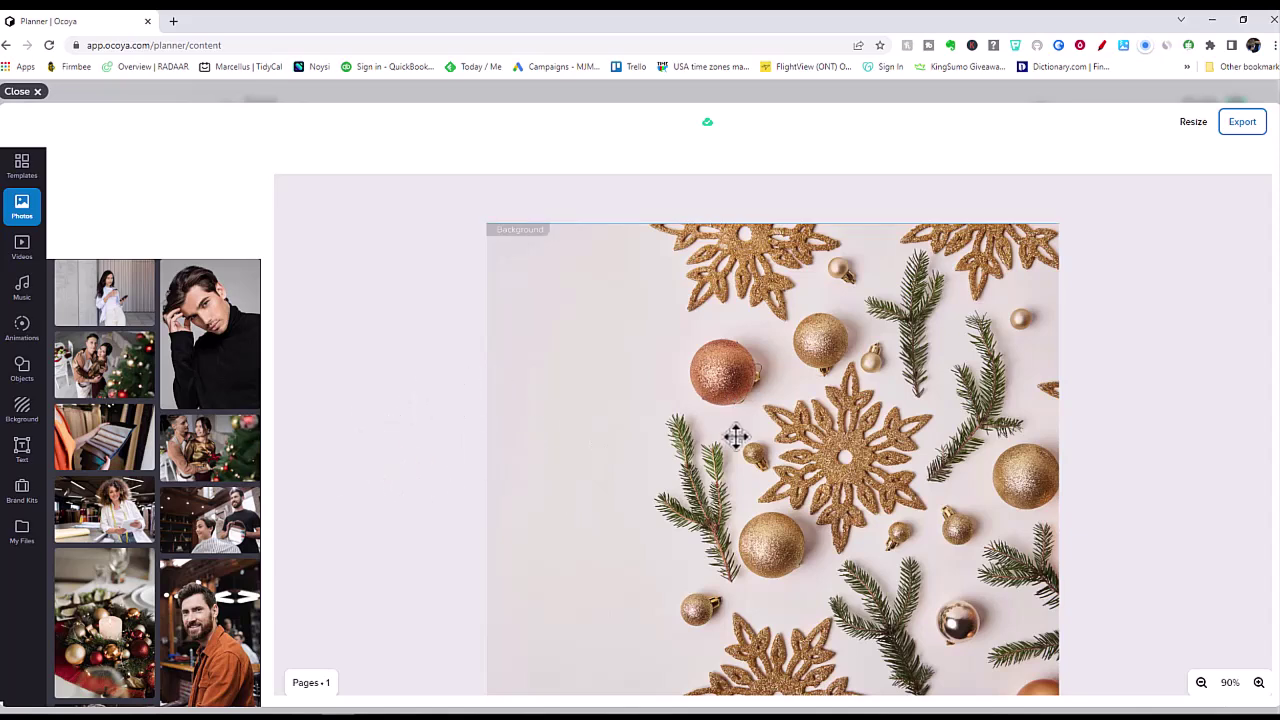
{"action": "scroll", "coordinate": [735, 435], "scroll_direction": "down", "scroll_amount": 1}
{"action": "scroll", "coordinate": [735, 435], "scroll_direction": "up", "scroll_amount": 1}
{"action": "scroll", "coordinate": [720, 425], "scroll_direction": "down", "scroll_amount": 1}
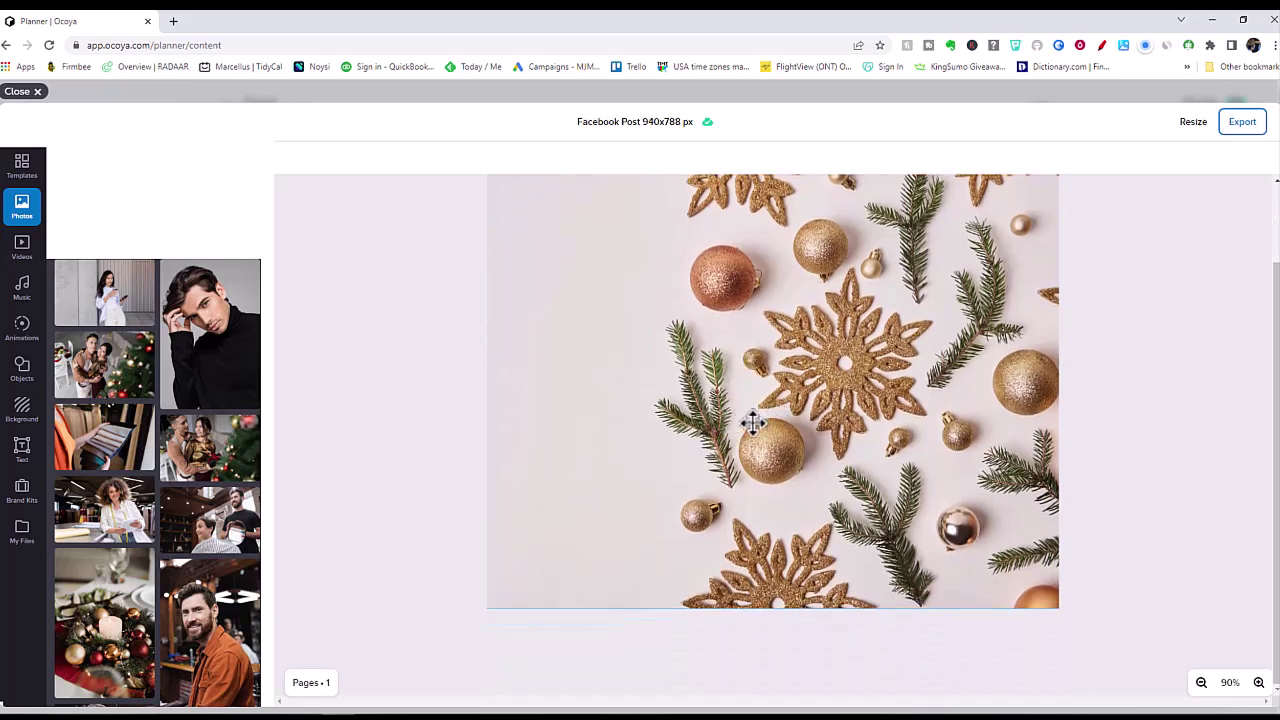
{"action": "scroll", "coordinate": [752, 423], "scroll_direction": "up", "scroll_amount": 1}
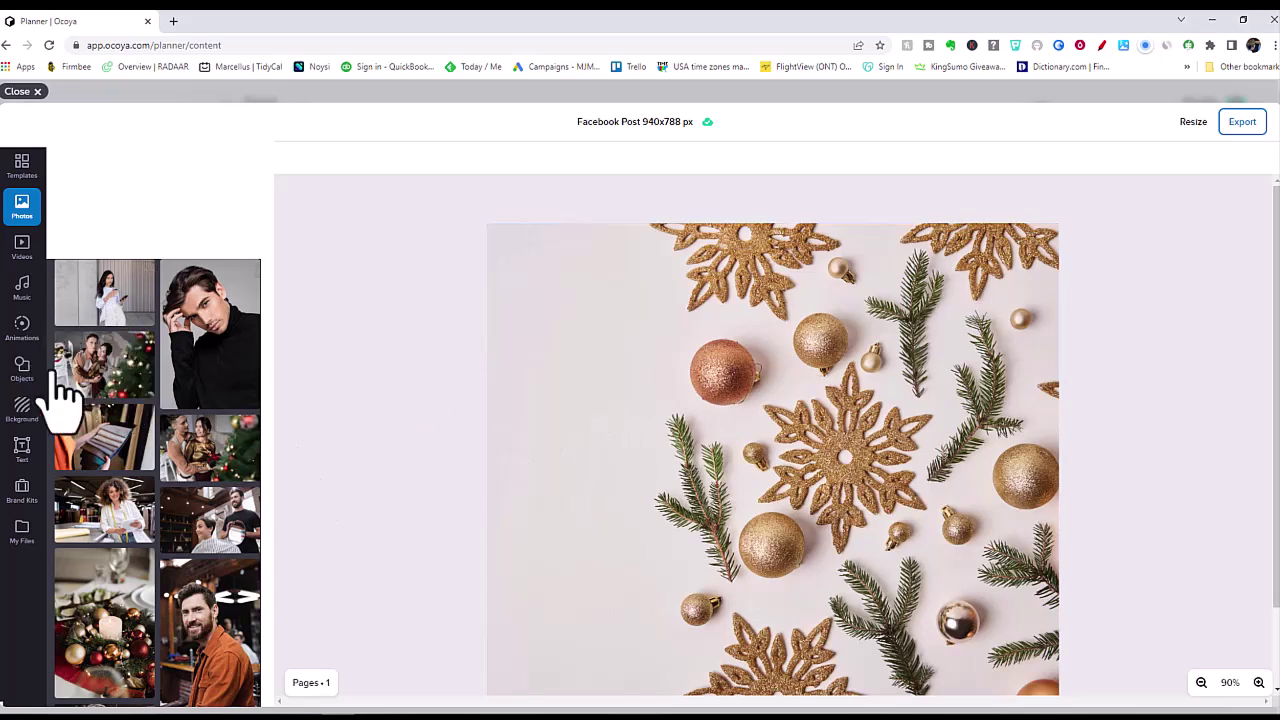
{"action": "left_click", "coordinate": [22, 530]}
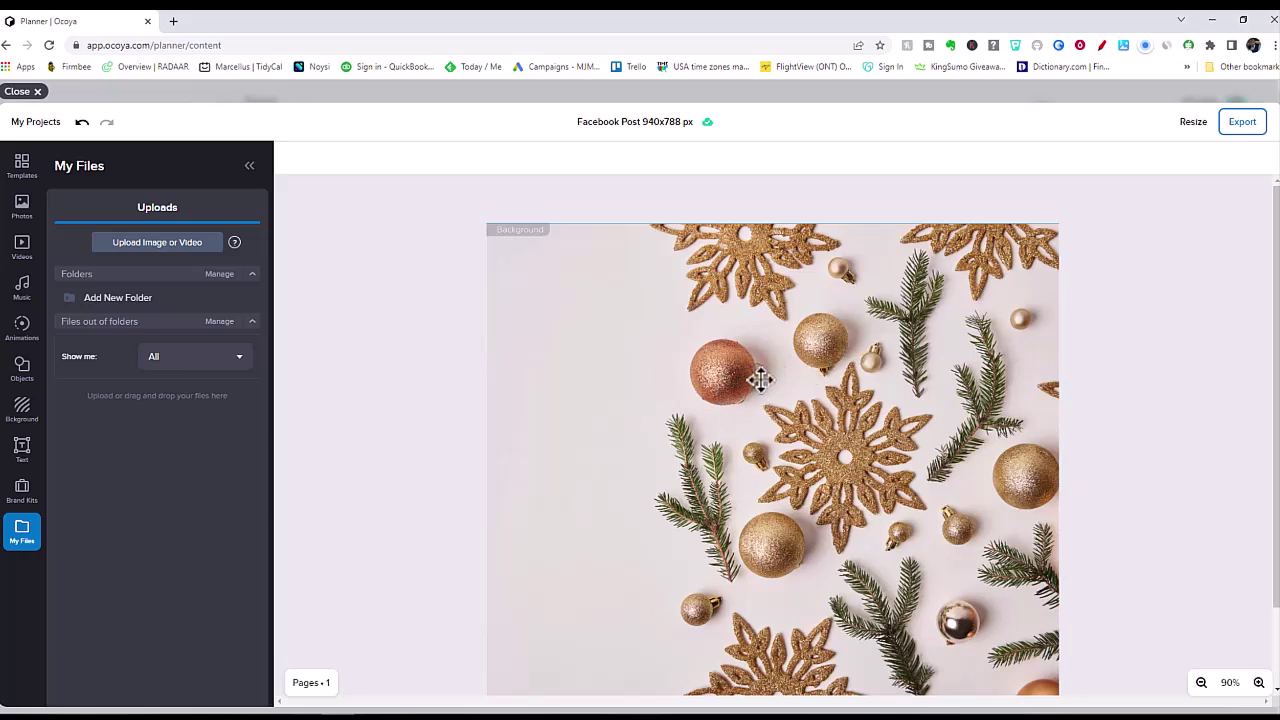
Close the Facebook canvas editor, returning to the post dialog with its templates gallery
{"action": "left_click", "coordinate": [38, 92]}
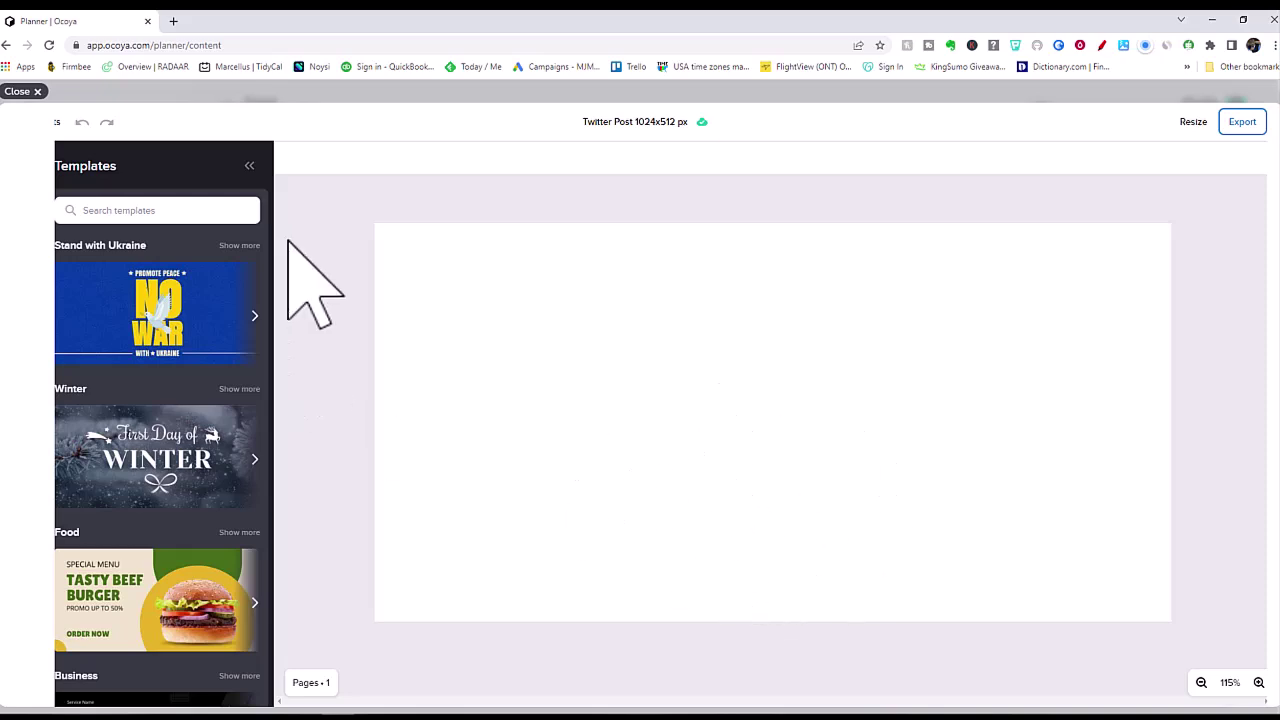
{"action": "left_click", "coordinate": [37, 92]}
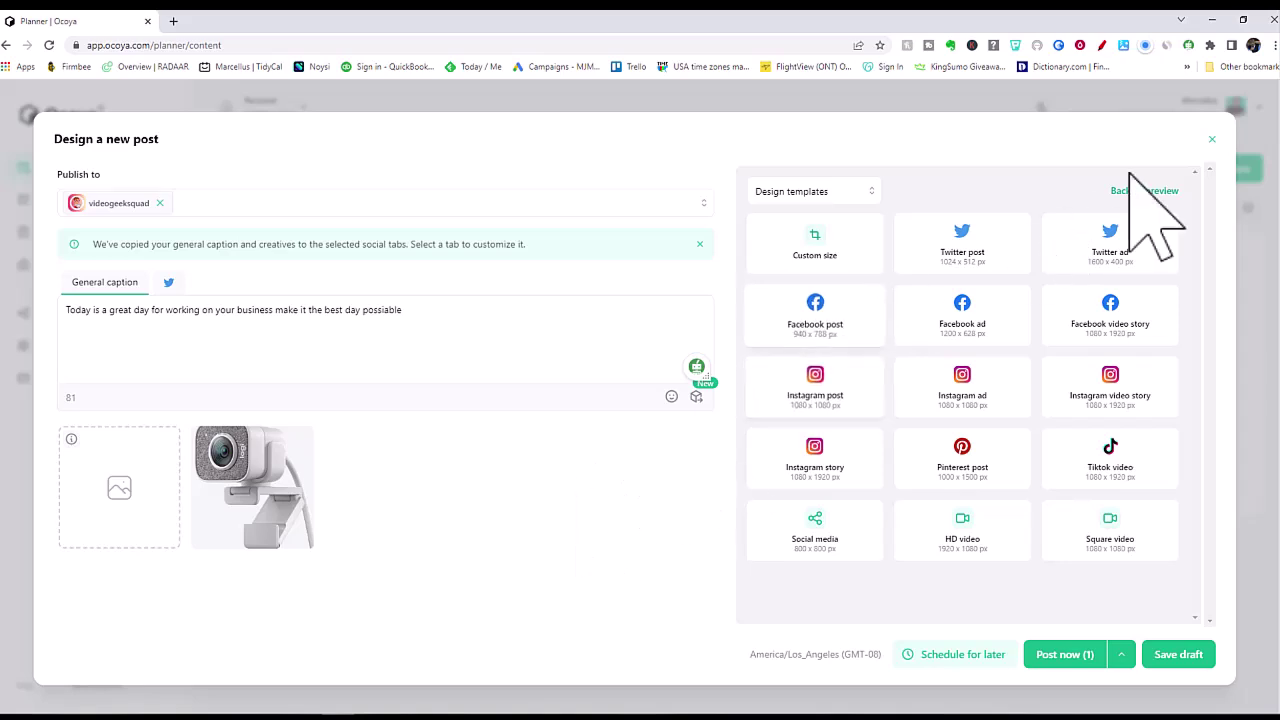
Close the new post dialog and go to the Copywriter section
{"action": "left_click", "coordinate": [1211, 141]}
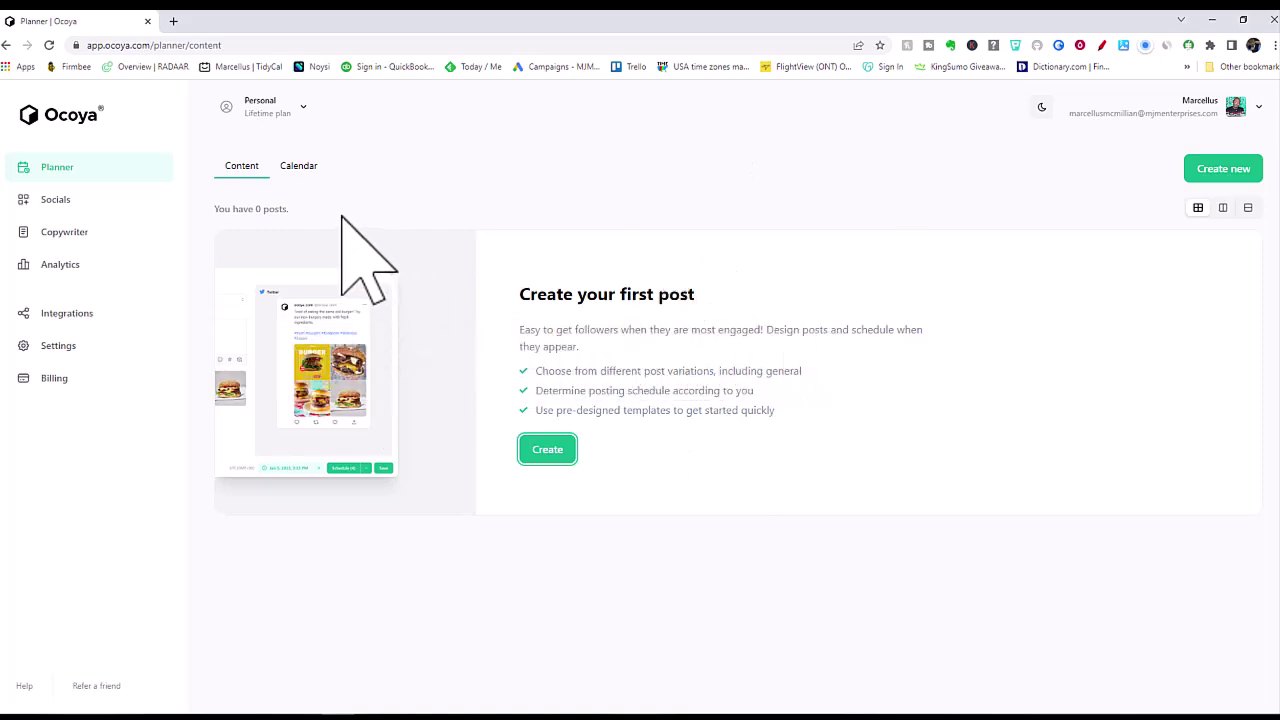
{"action": "left_click", "coordinate": [47, 238]}
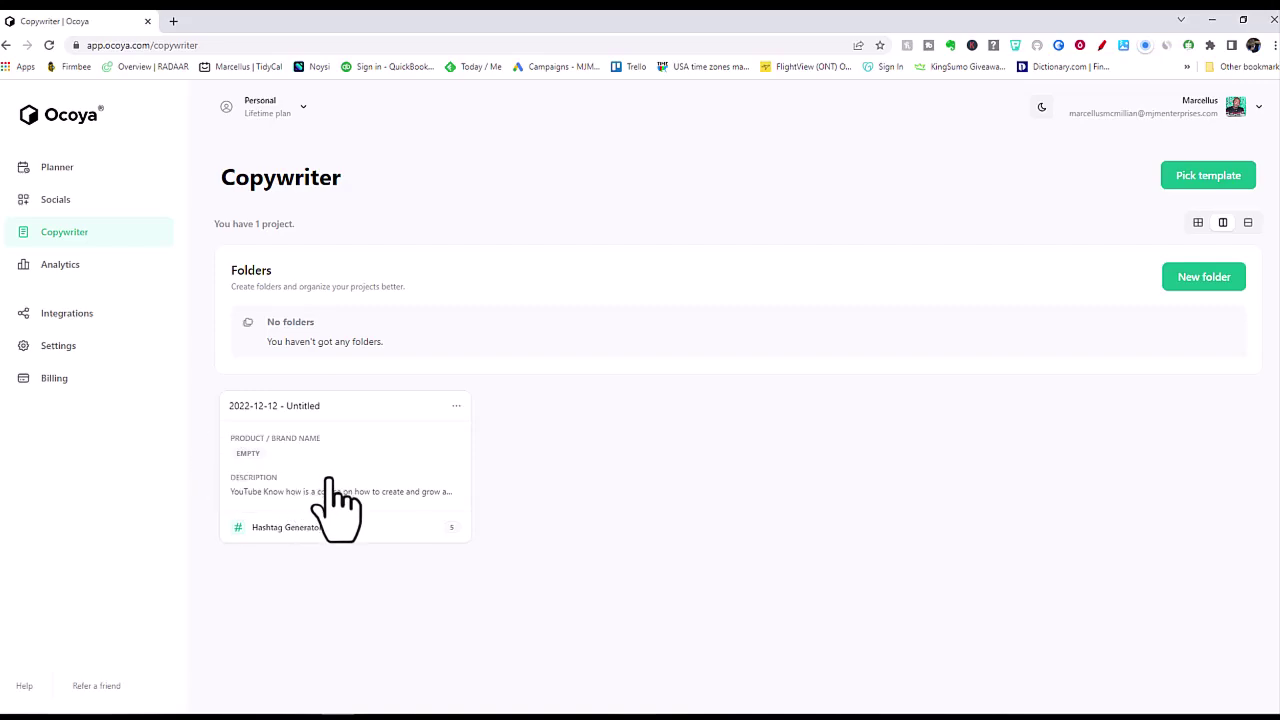
{"action": "left_click", "coordinate": [1206, 177]}
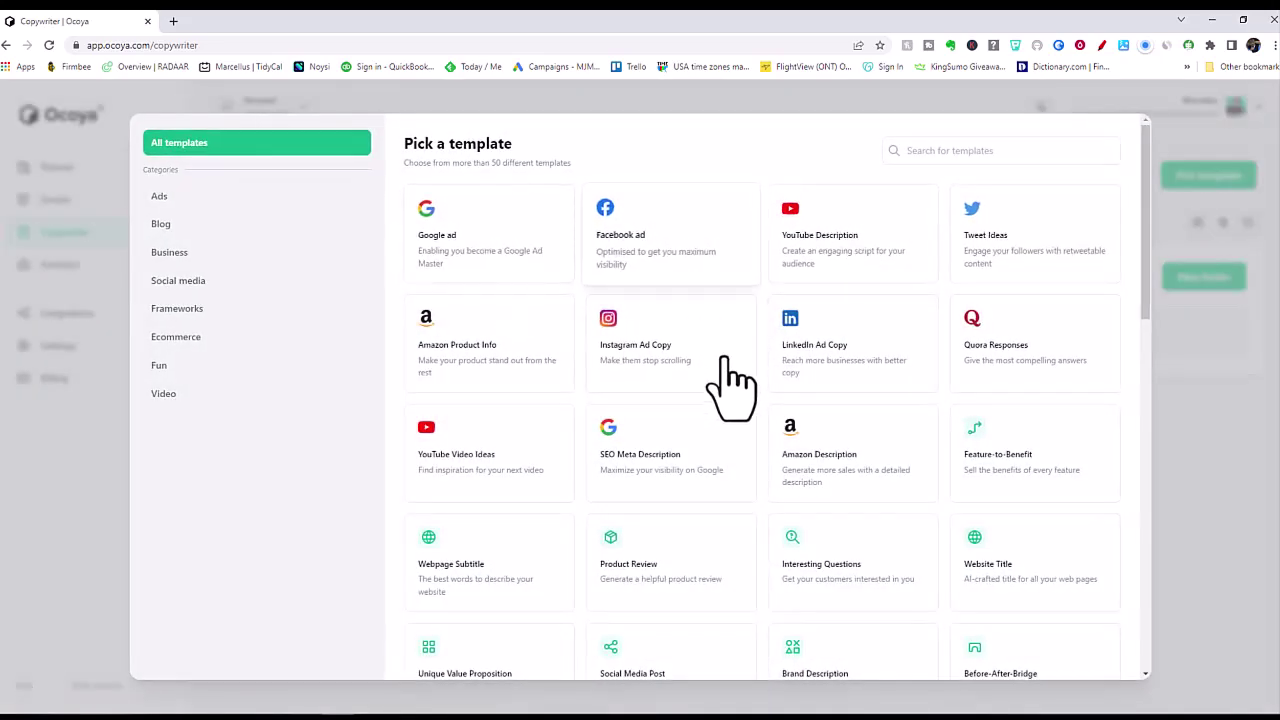
{"action": "scroll", "coordinate": [700, 385], "scroll_direction": "down", "scroll_amount": 6}
{"action": "scroll", "coordinate": [723, 386], "scroll_direction": "down", "scroll_amount": 1}
{"action": "scroll", "coordinate": [729, 386], "scroll_direction": "down", "scroll_amount": 2}
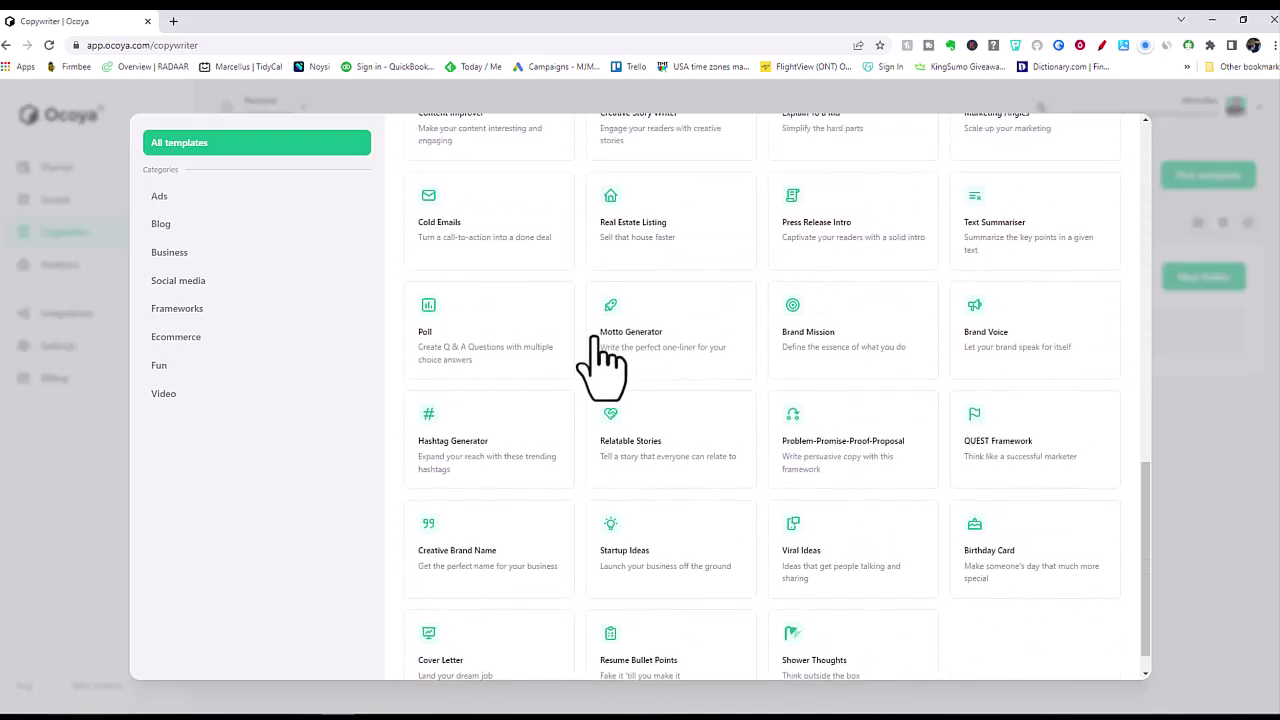
{"action": "scroll", "coordinate": [571, 337], "scroll_direction": "up", "scroll_amount": 4}
{"action": "left_click", "coordinate": [165, 226]}
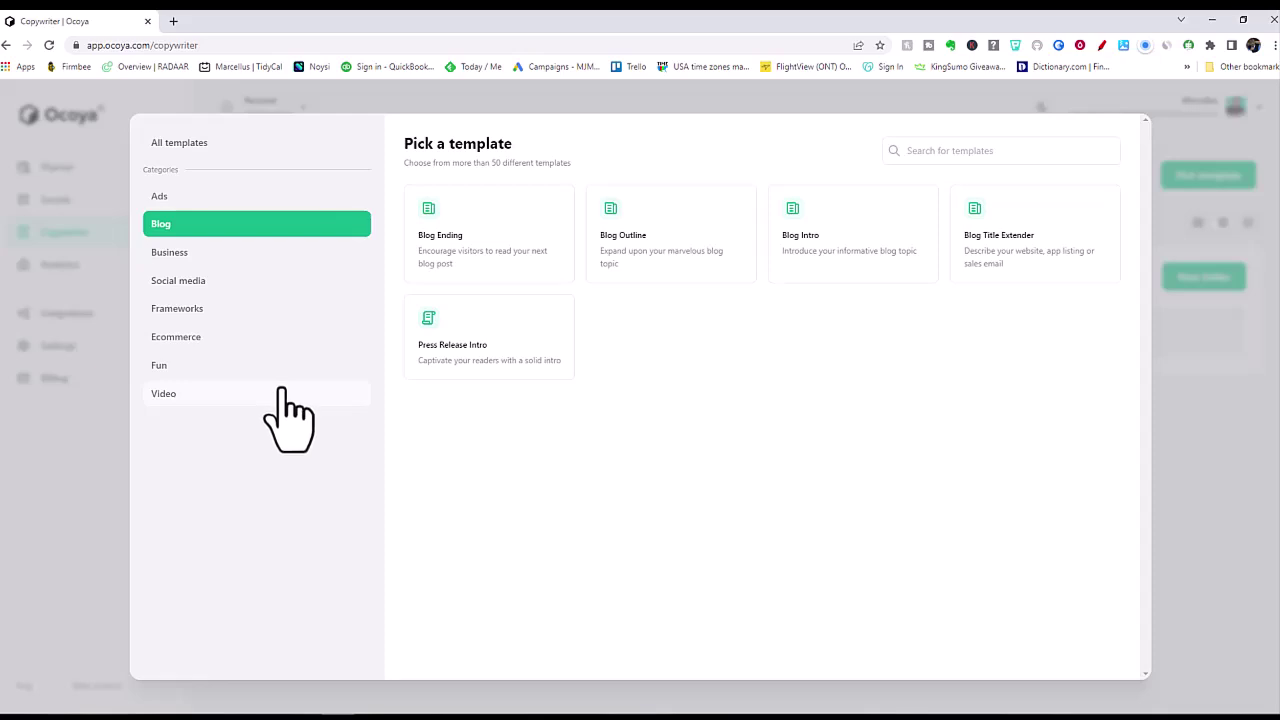
{"action": "left_click", "coordinate": [196, 198]}
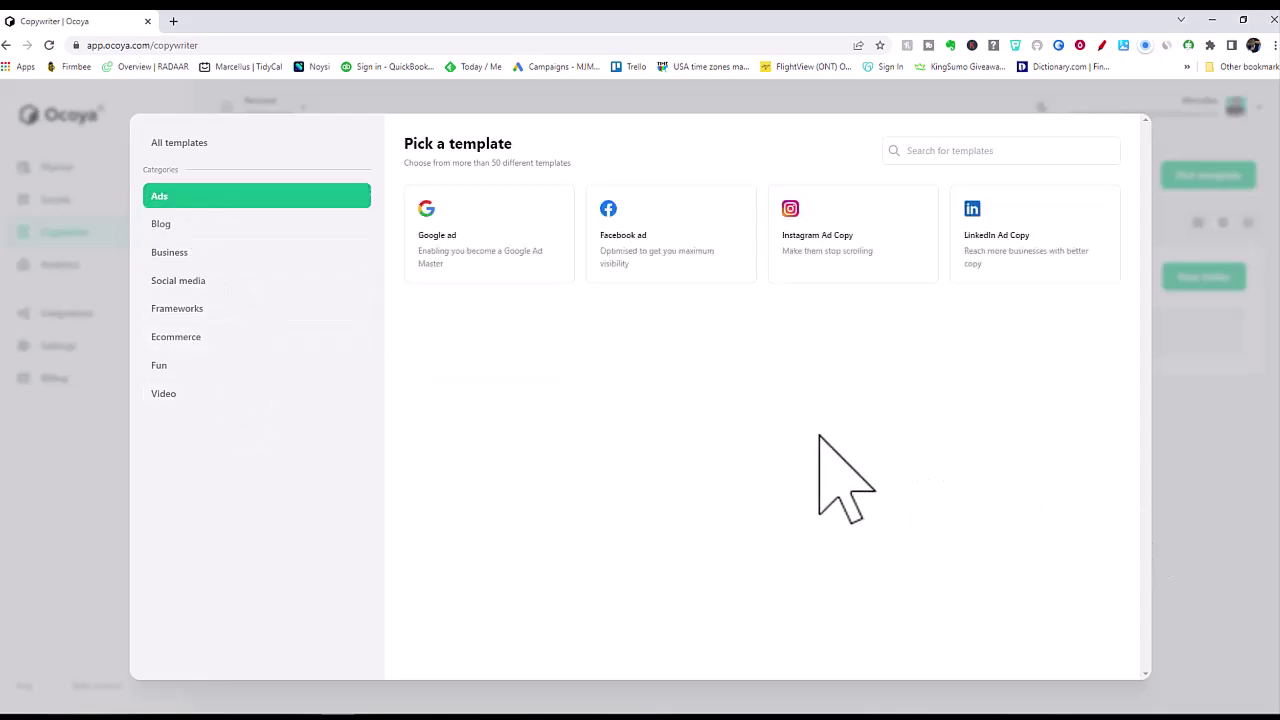
{"action": "left_click", "coordinate": [1180, 438]}
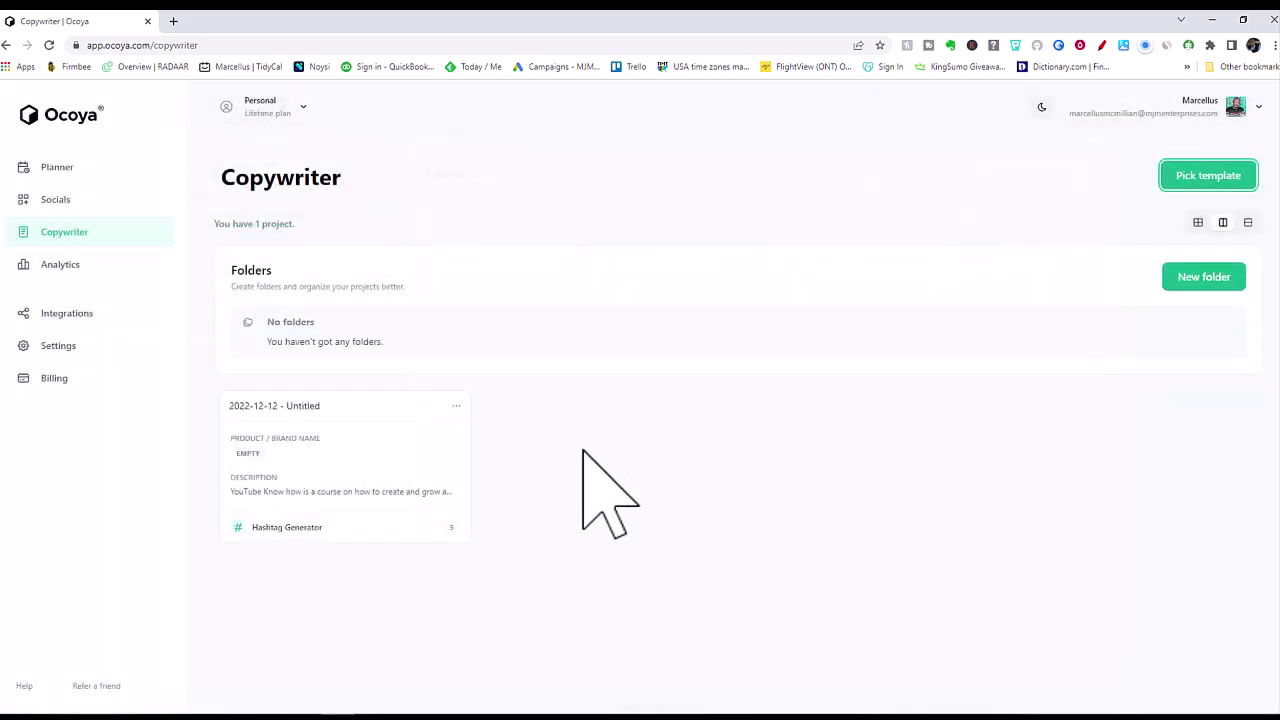